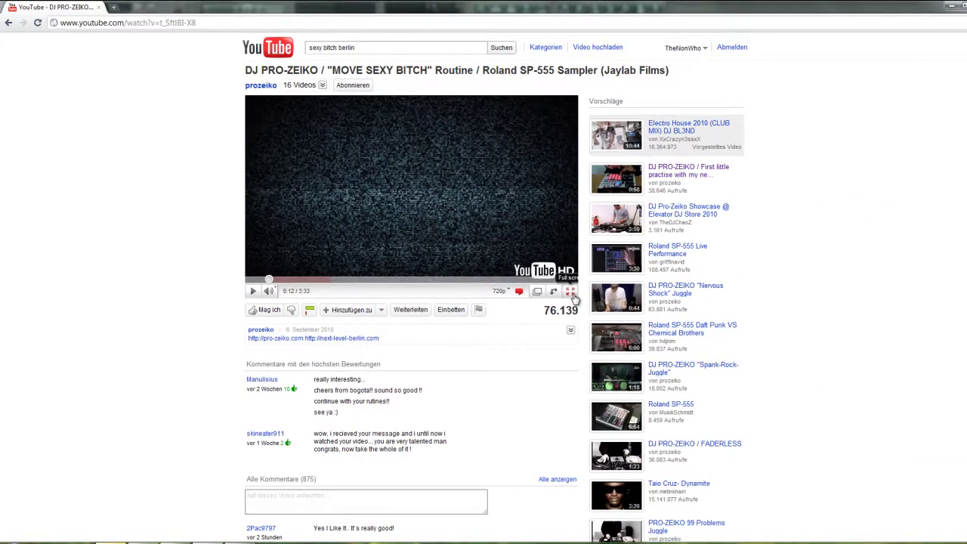
# Show the Roland SP-555 sampler routine video in full screen
pyautogui.click(571, 292)
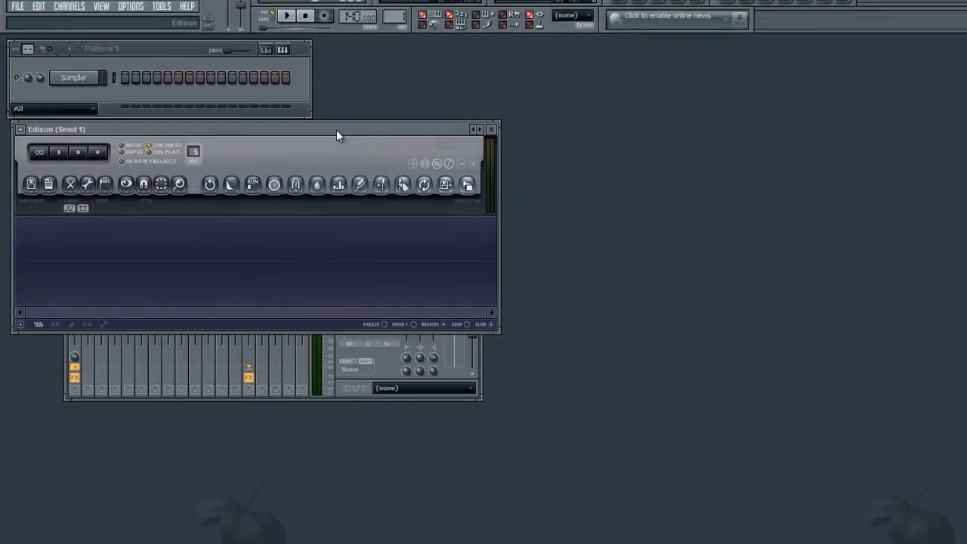
# Place the Edison window beside the mixer and load the sexybitch WAV file from the desktop into it
pyautogui.moveTo(338, 135); pyautogui.dragTo(811, 53)
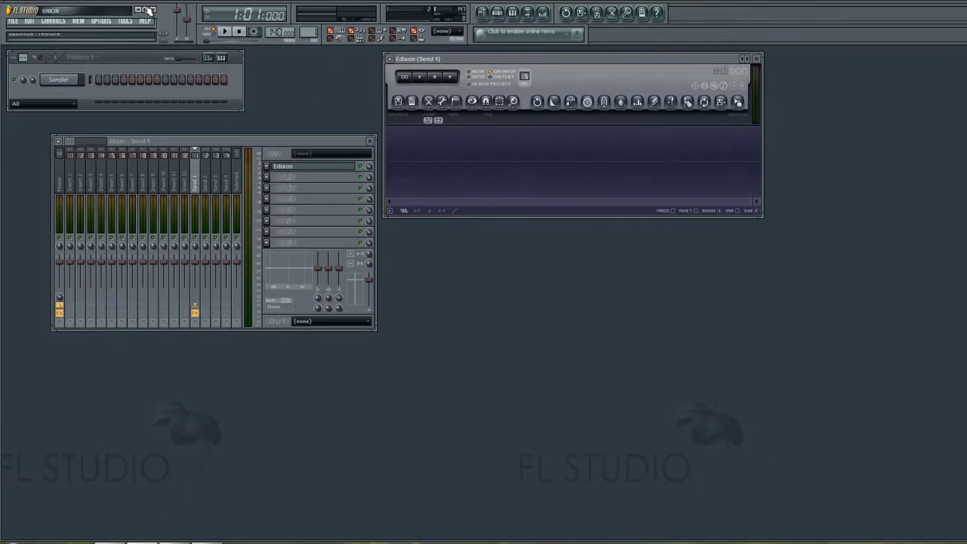
pyautogui.moveTo(141, 4); pyautogui.dragTo(178, 338)
pyautogui.moveTo(454, 243); pyautogui.dragTo(494, 481)
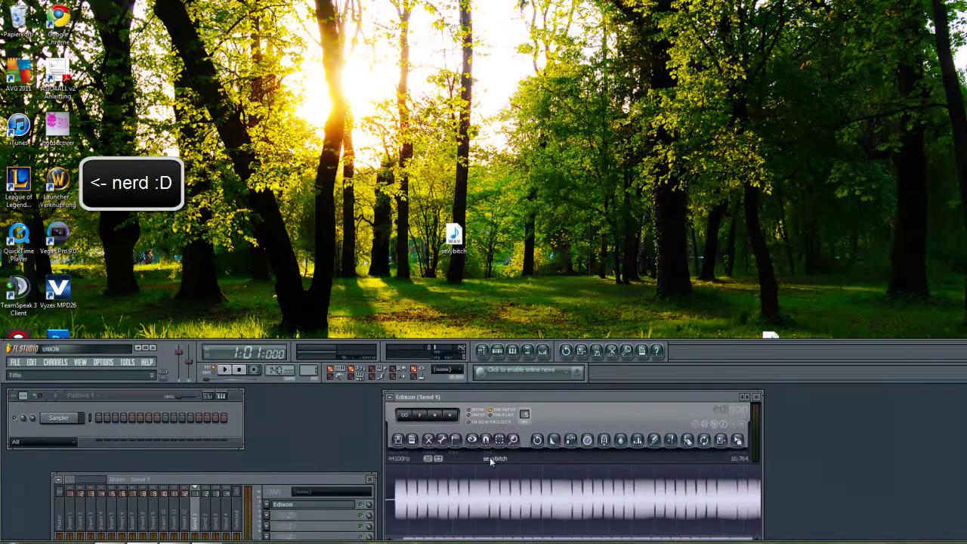
pyautogui.moveTo(467, 339); pyautogui.dragTo(505, 5)
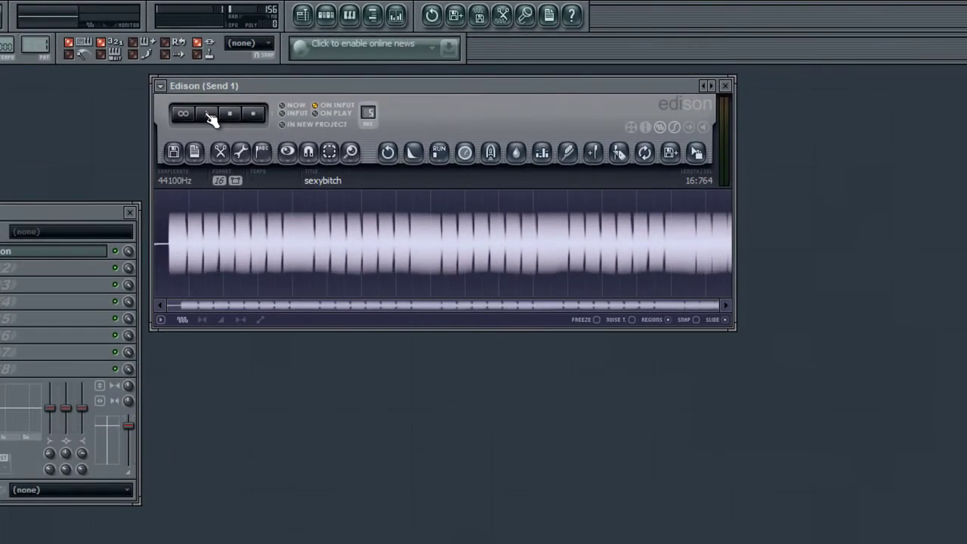
# Play the loaded sexybitch sample, then select a slice at about 4:633 to 5:145 and audition it
pyautogui.click(211, 115)
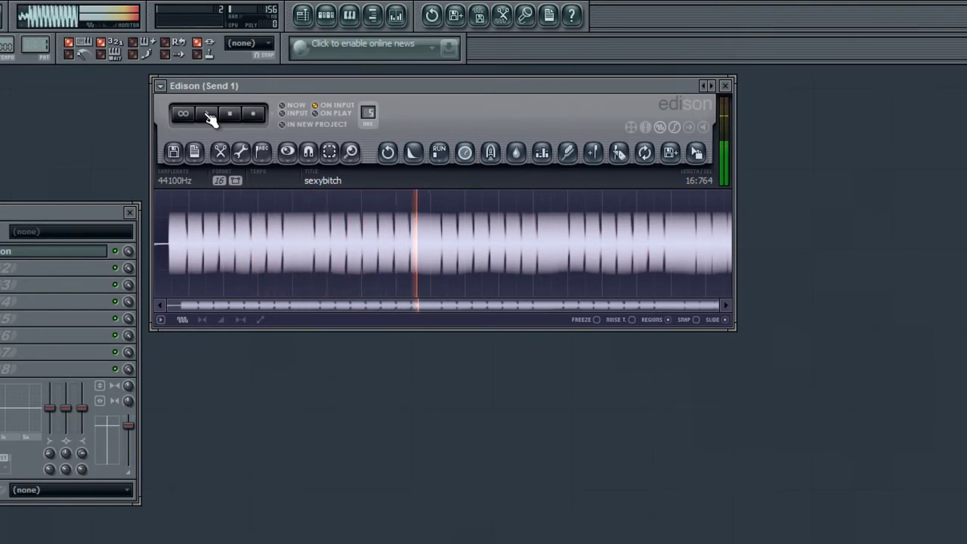
pyautogui.click(210, 118)
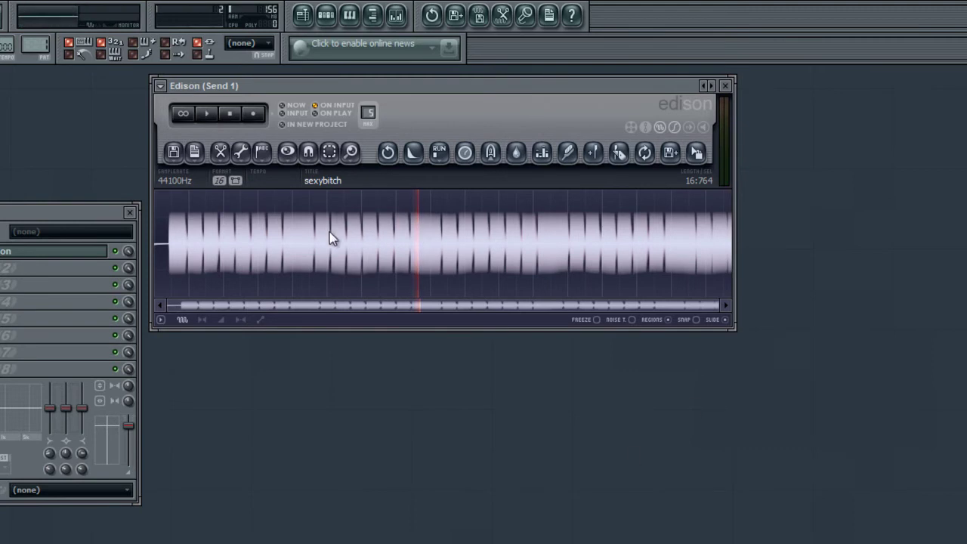
pyautogui.moveTo(315, 234); pyautogui.dragTo(324, 232)
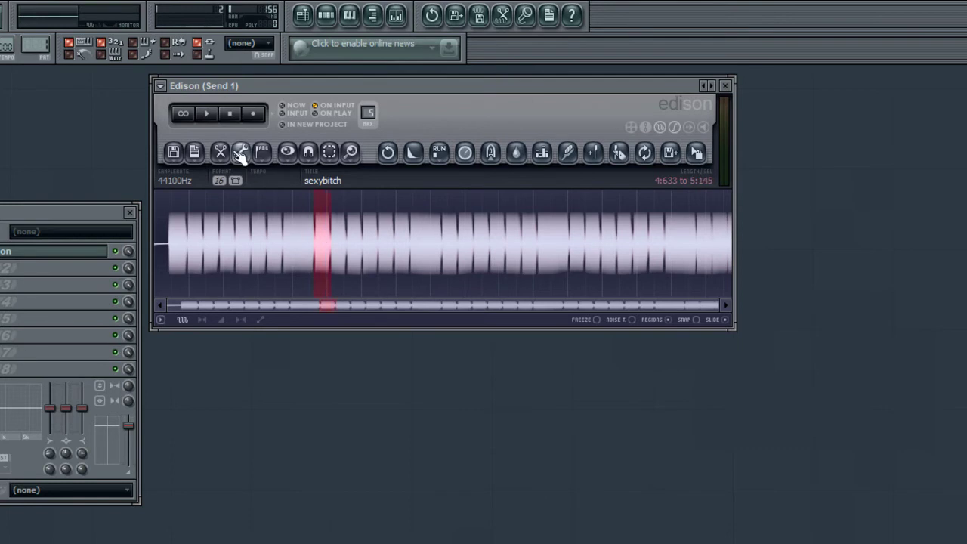
pyautogui.click(209, 115)
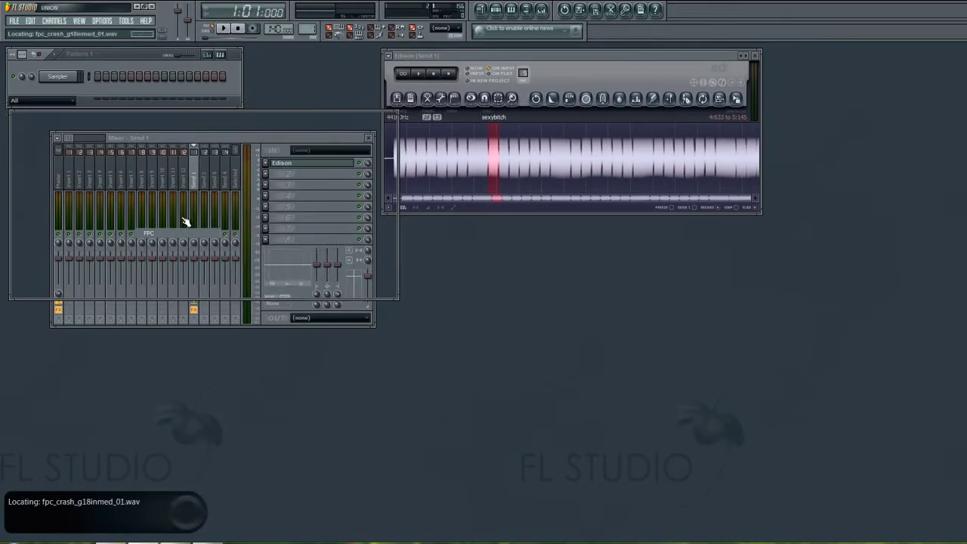
# Position the FPC window below Edison, load its temp preset and test a few pads
pyautogui.moveTo(144, 116); pyautogui.dragTo(512, 227)
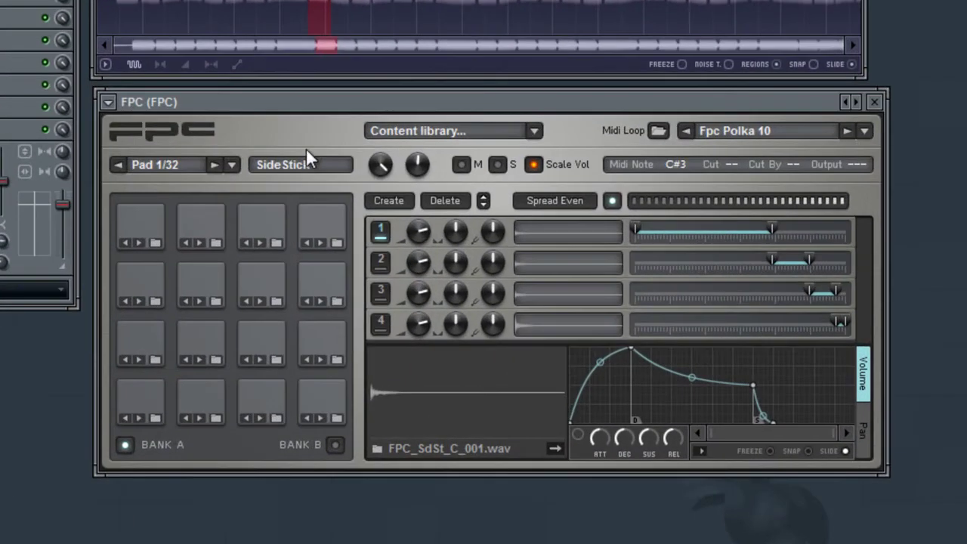
pyautogui.click(110, 100)
pyautogui.moveTo(134, 158)
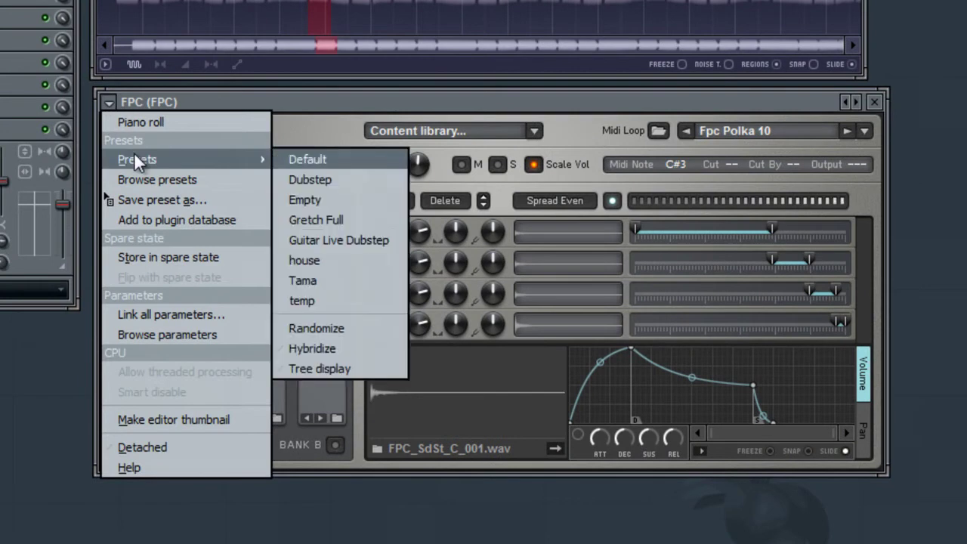
pyautogui.click(323, 300)
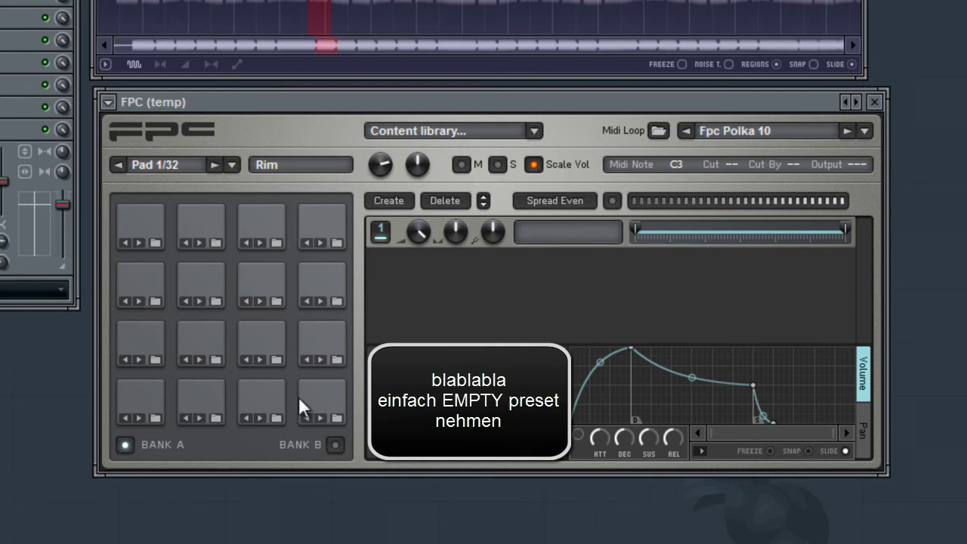
pyautogui.click(320, 228)
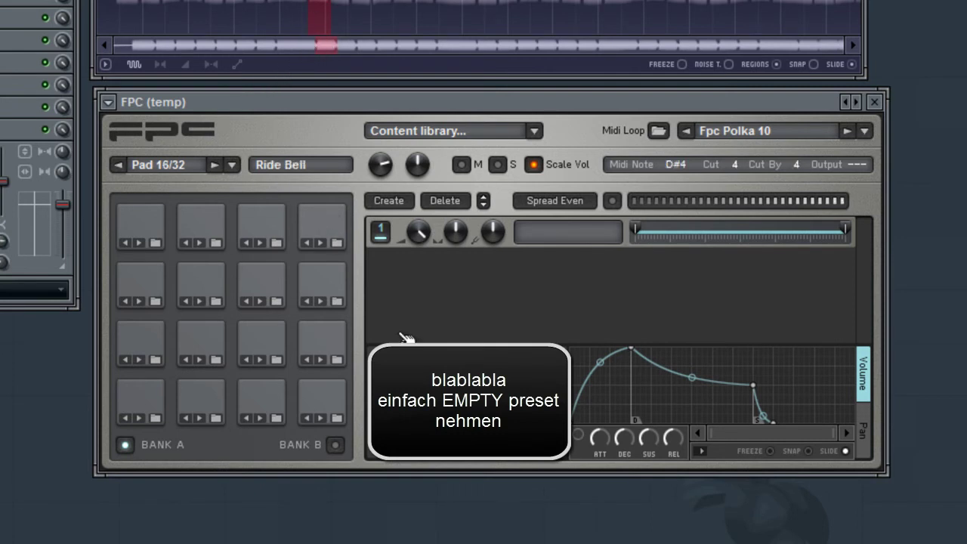
pyautogui.click(215, 230)
pyautogui.click(153, 233)
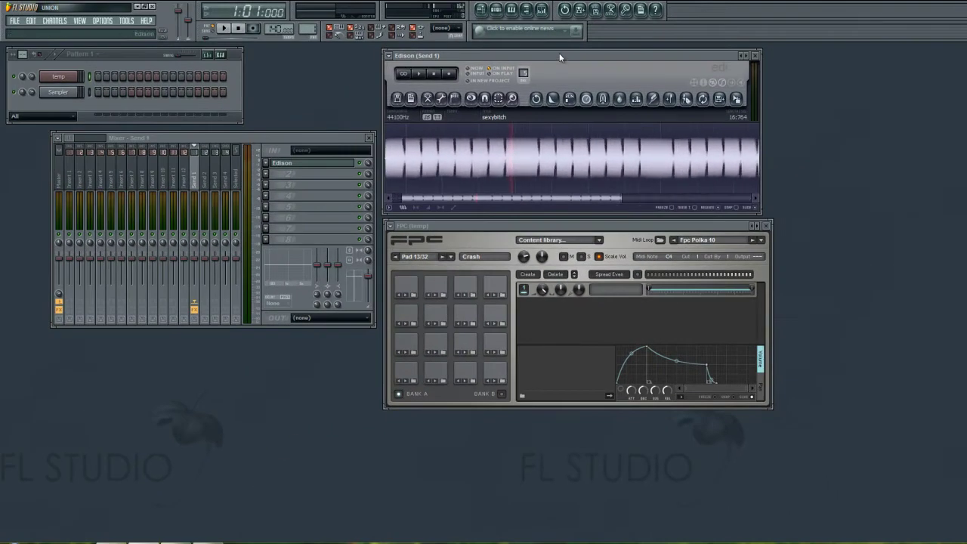
# Maximize Edison, select the first slice of the waveform and audition it with loop playback enabled
pyautogui.doubleClick(559, 53)
pyautogui.moveTo(361, 524); pyautogui.dragTo(157, 512)
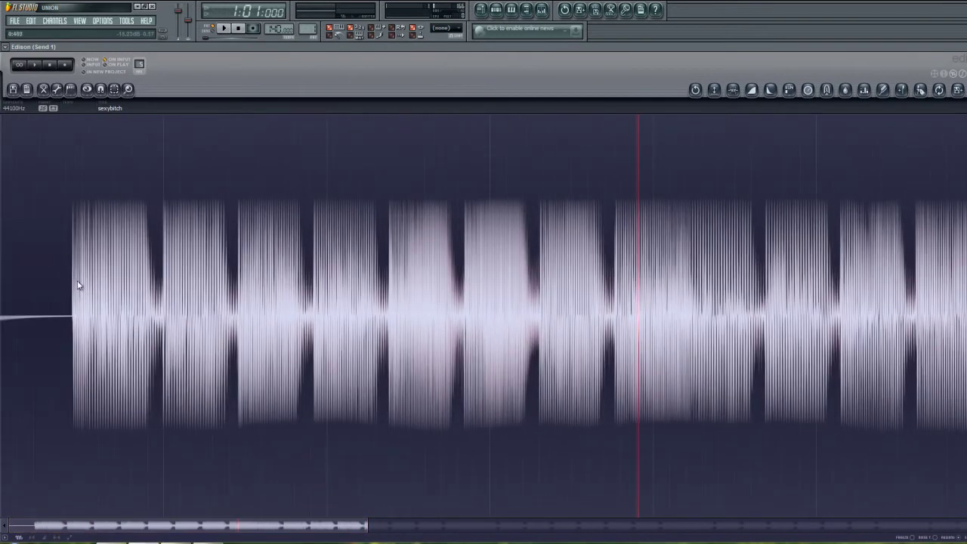
pyautogui.click(73, 287)
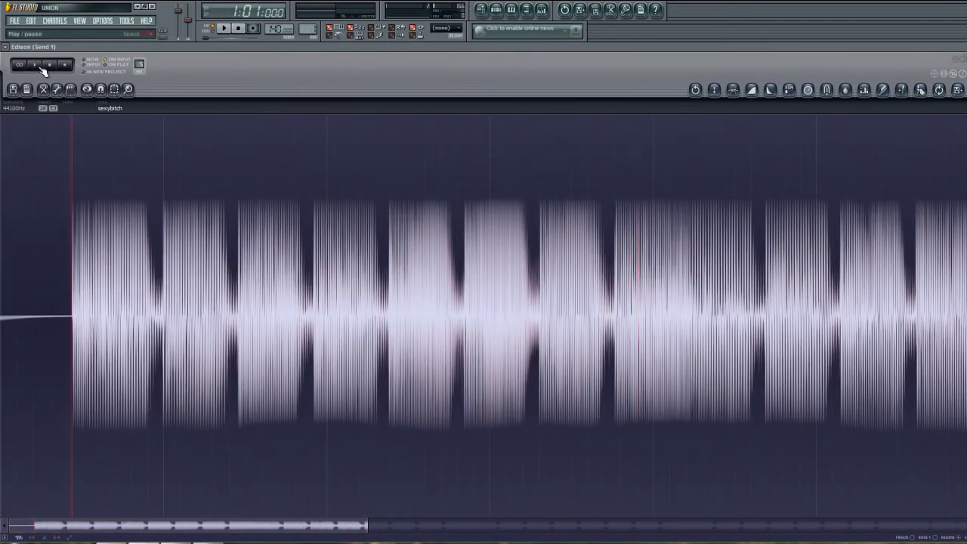
pyautogui.moveTo(73, 321); pyautogui.dragTo(145, 330)
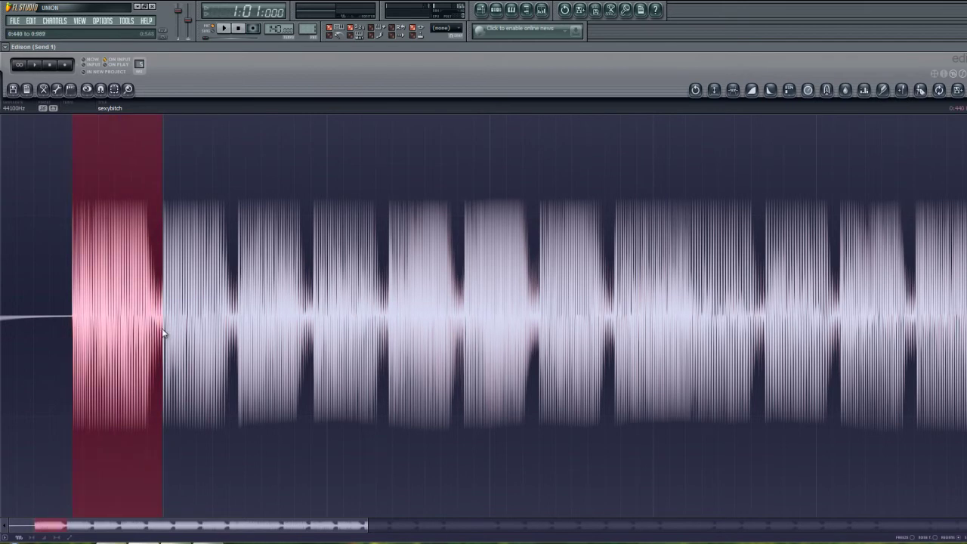
pyautogui.click(24, 66)
pyautogui.click(42, 65)
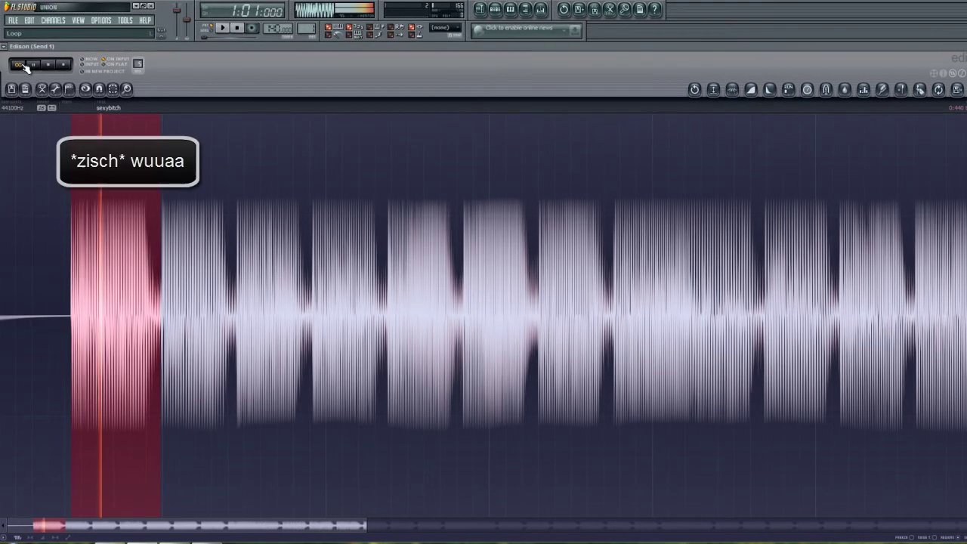
pyautogui.click(43, 66)
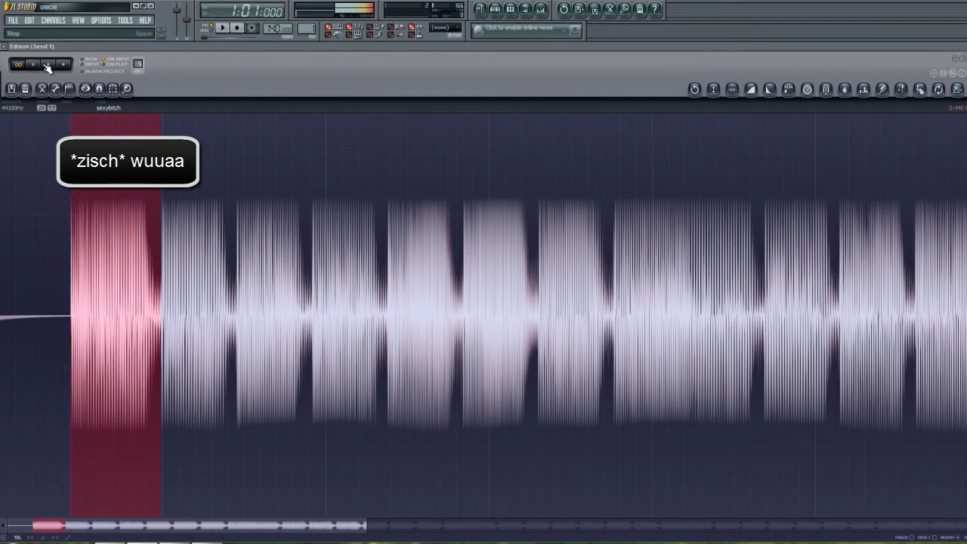
# Clear the slice selection and play the sample from its start up to the wide block in the waveform
pyautogui.click(158, 261)
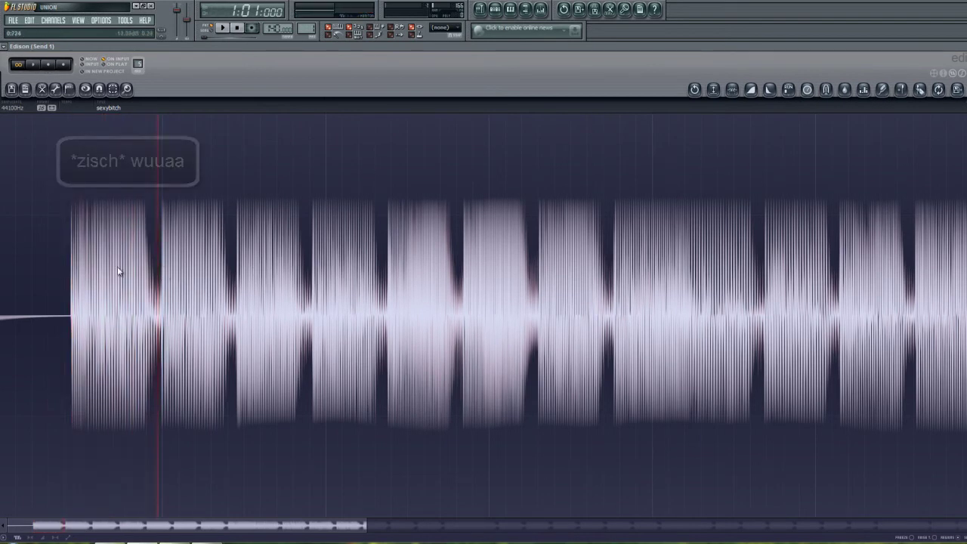
pyautogui.click(67, 281)
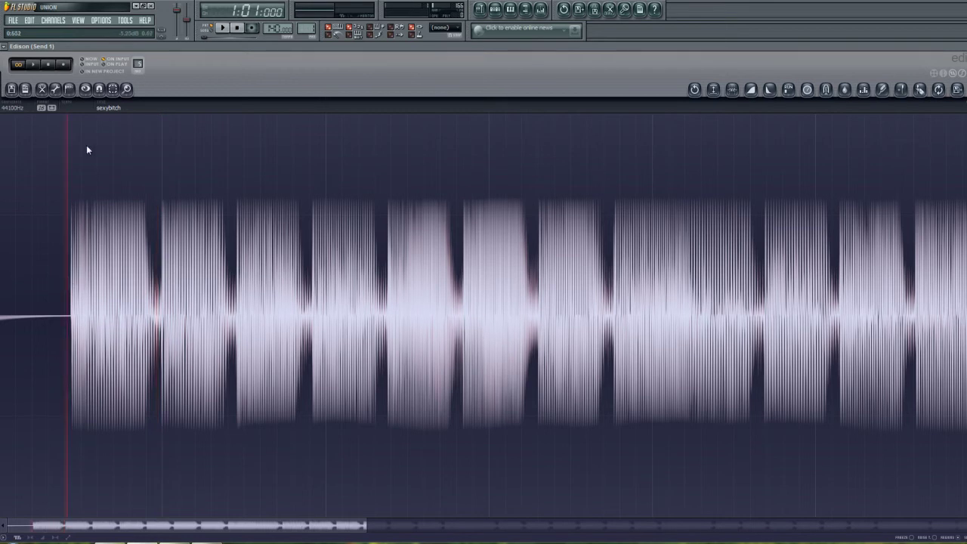
pyautogui.click(35, 65)
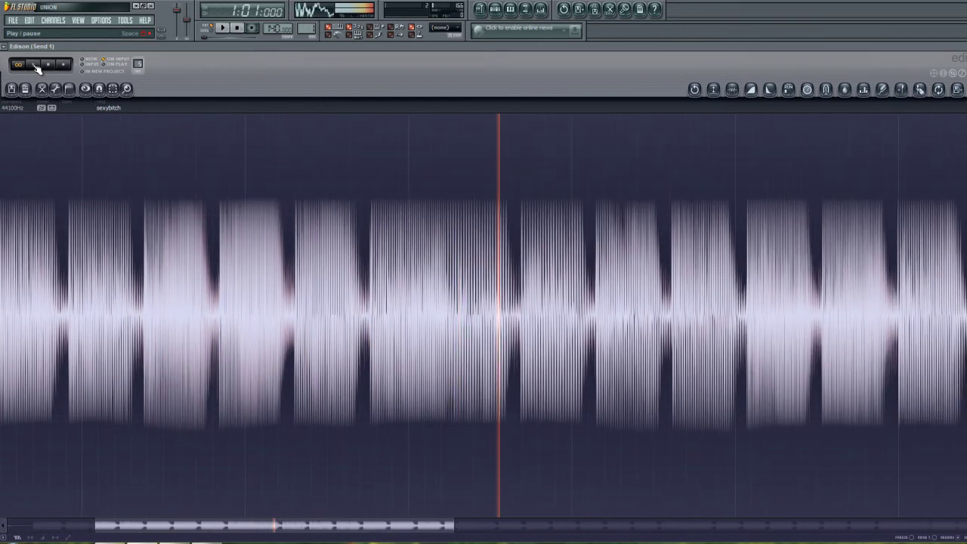
pyautogui.click(35, 65)
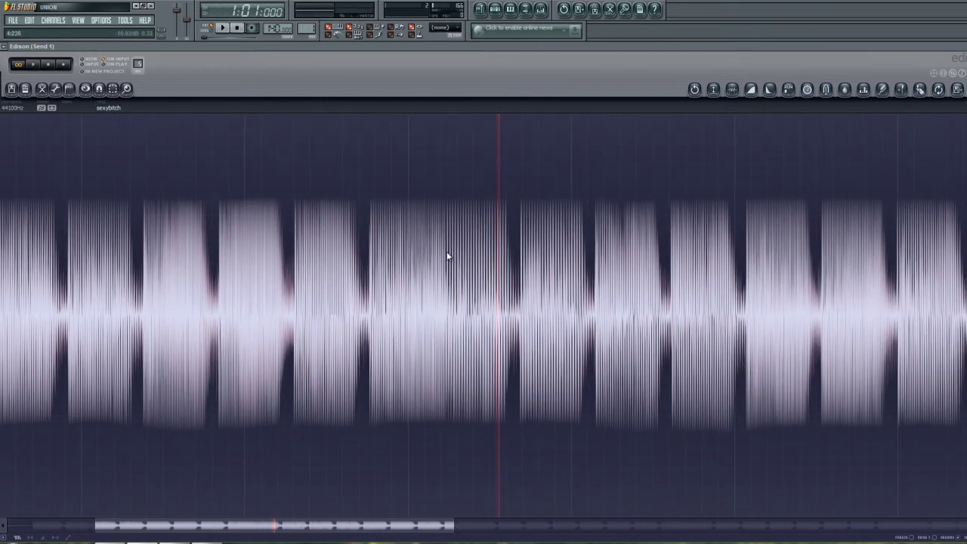
# Select the second half of the wide waveform block, about 4:230 to 4:690, and audition the slice
pyautogui.scroll(2, 448, 255)
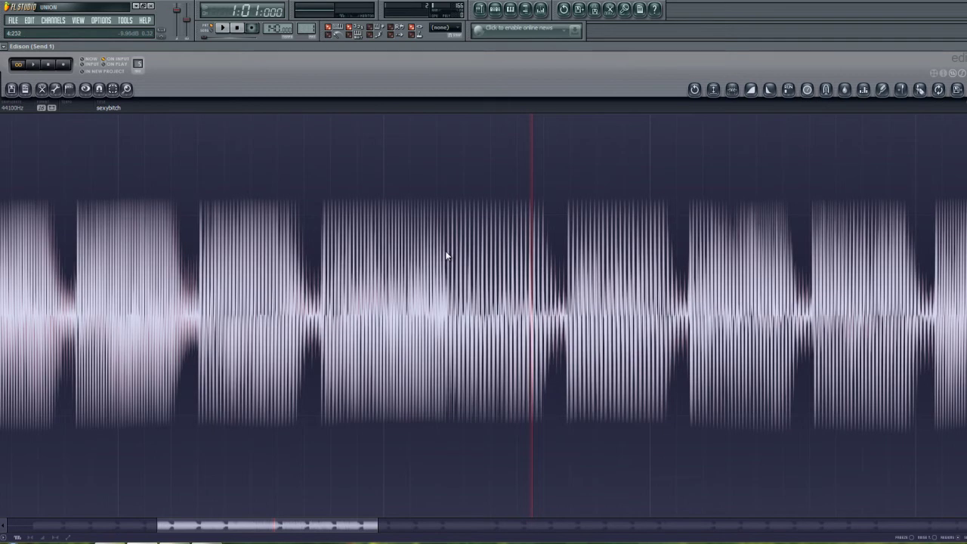
pyautogui.moveTo(446, 255); pyautogui.dragTo(487, 261)
pyautogui.moveTo(566, 267); pyautogui.dragTo(569, 267)
pyautogui.click(39, 66)
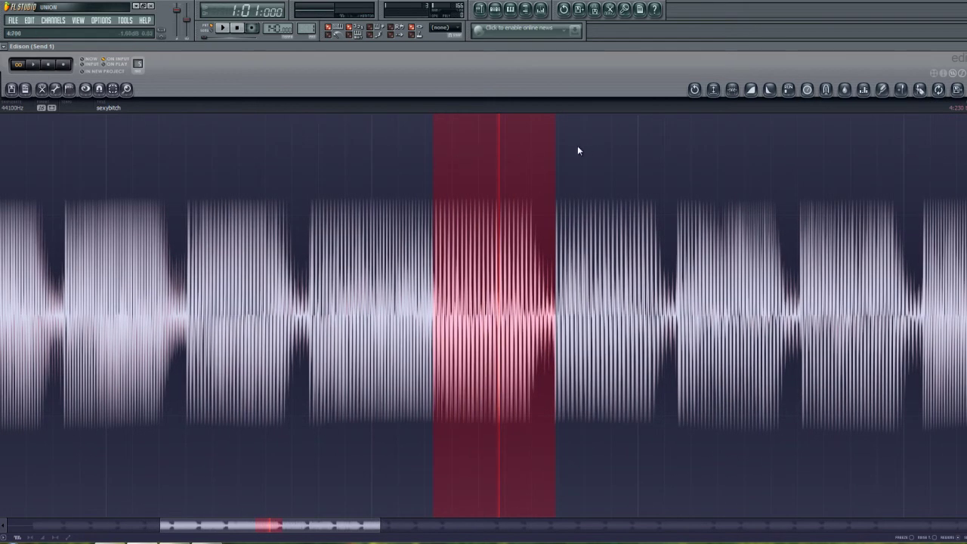
# Restore the Edison window, assign the selected slice to FPC pad 7 (Open Hat) and test the pad
pyautogui.doubleClick(808, 46)
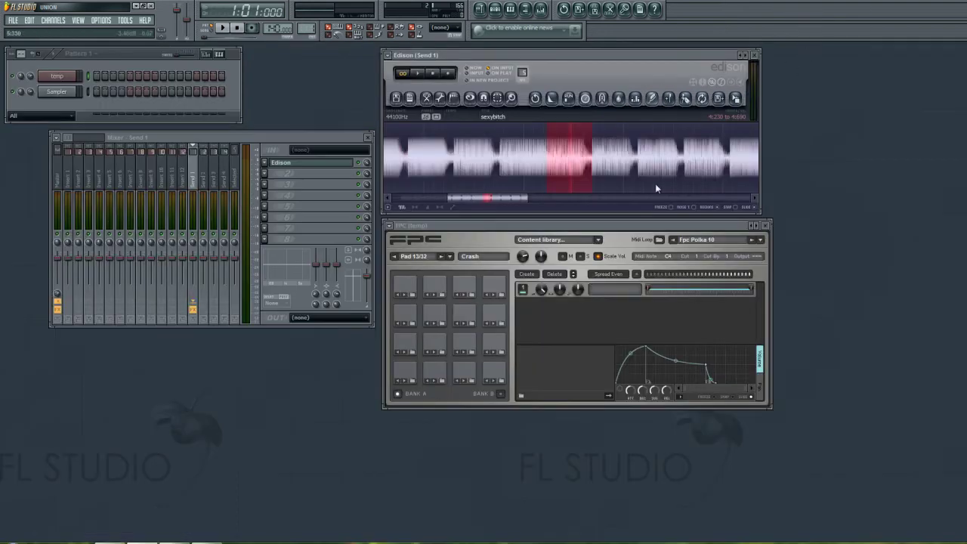
pyautogui.moveTo(636, 225); pyautogui.dragTo(627, 253)
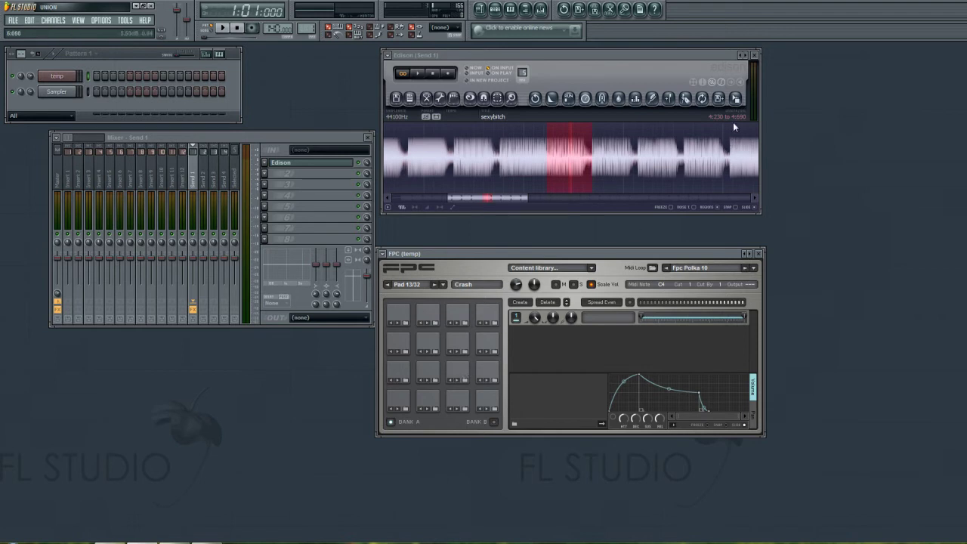
pyautogui.moveTo(735, 98); pyautogui.dragTo(462, 375)
pyautogui.click(462, 376)
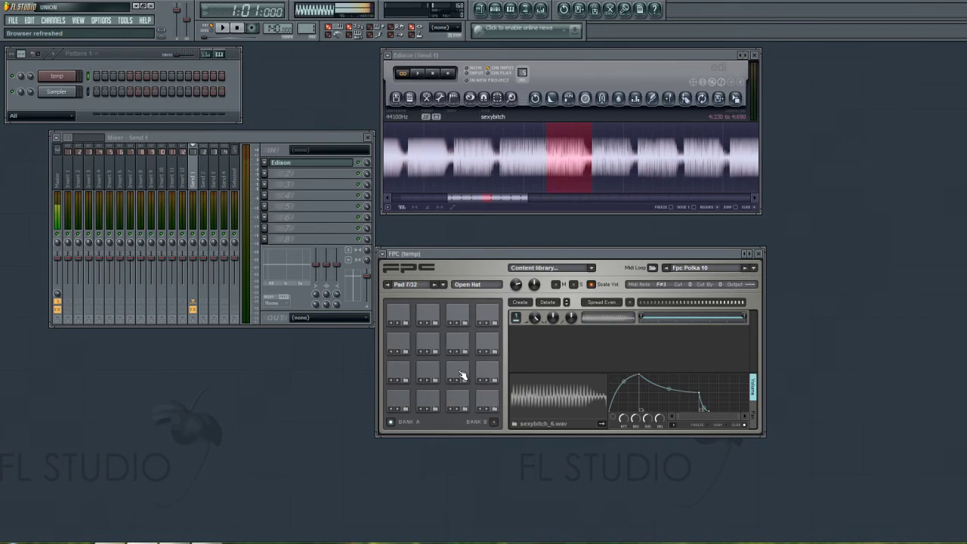
pyautogui.click(462, 375)
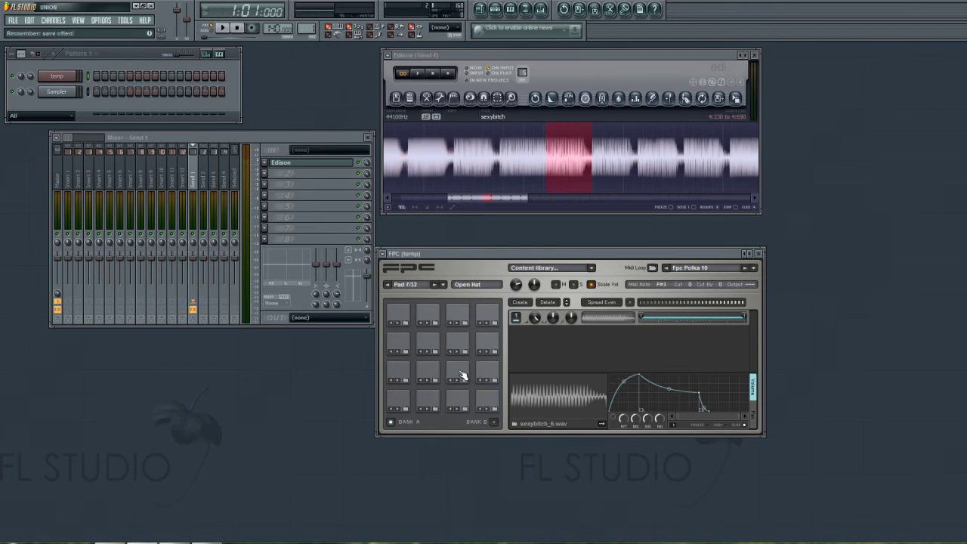
# Maximize Edison, select the following slice at about 4:688 to 5:144 and audition it
pyautogui.click(591, 164)
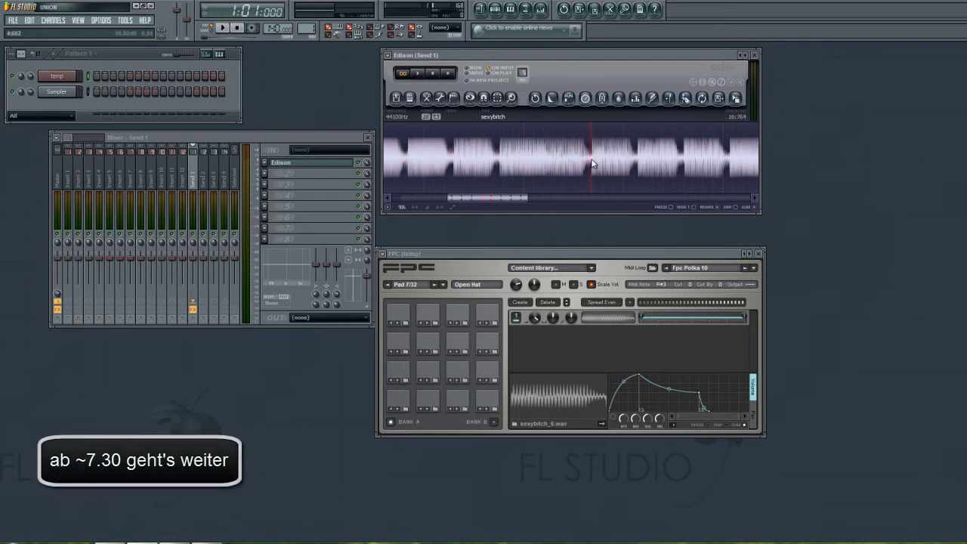
pyautogui.doubleClick(603, 57)
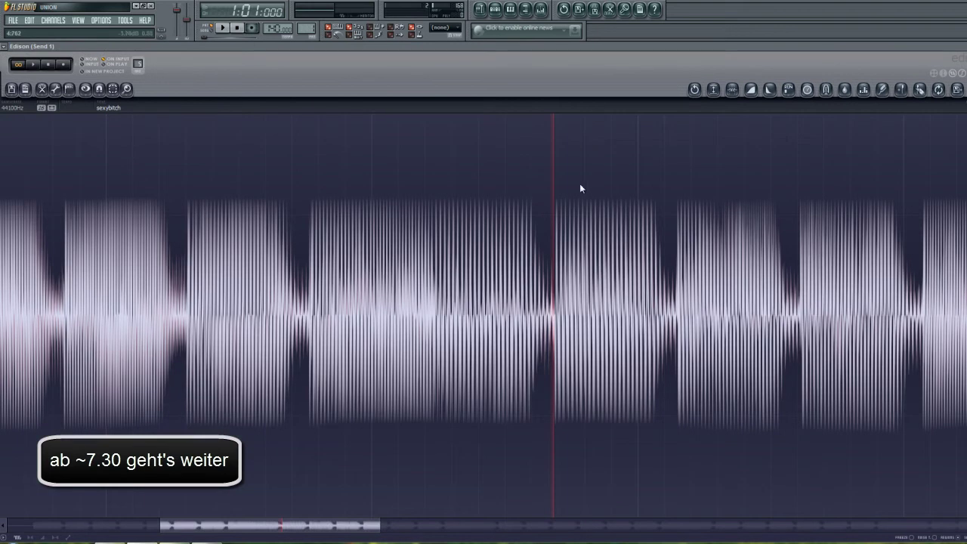
pyautogui.moveTo(556, 294); pyautogui.dragTo(676, 297)
pyautogui.click(40, 65)
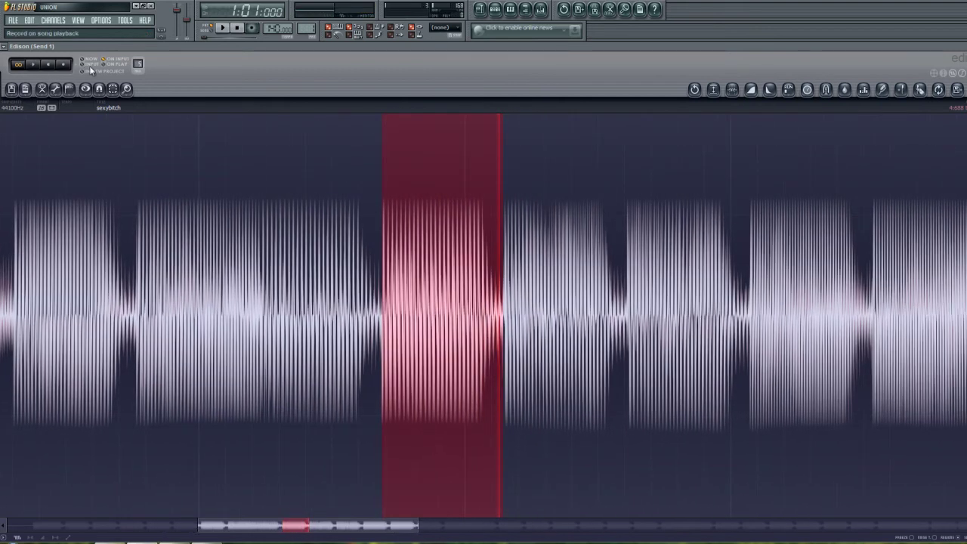
# Restore Edison, assign the selected slice to FPC pad 6 (Snare 2) and play pads 6 and 7 to test them
pyautogui.doubleClick(918, 49)
pyautogui.moveTo(740, 97); pyautogui.dragTo(434, 371)
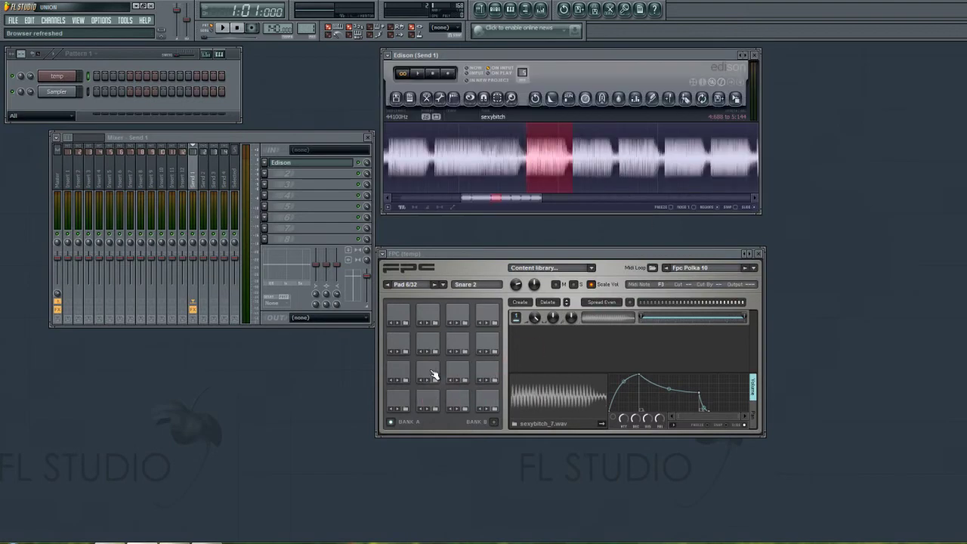
pyautogui.click(434, 371)
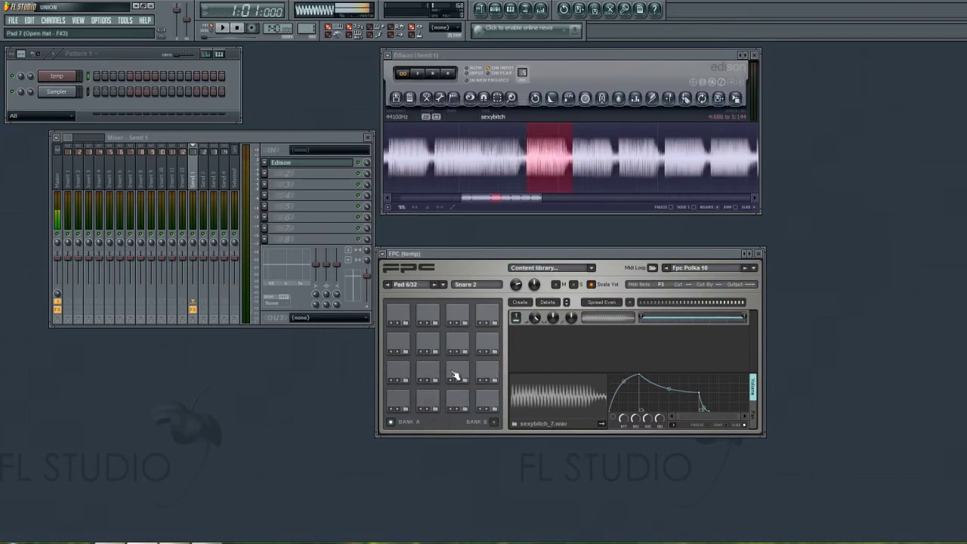
pyautogui.click(455, 371)
pyautogui.click(456, 371)
pyautogui.click(429, 371)
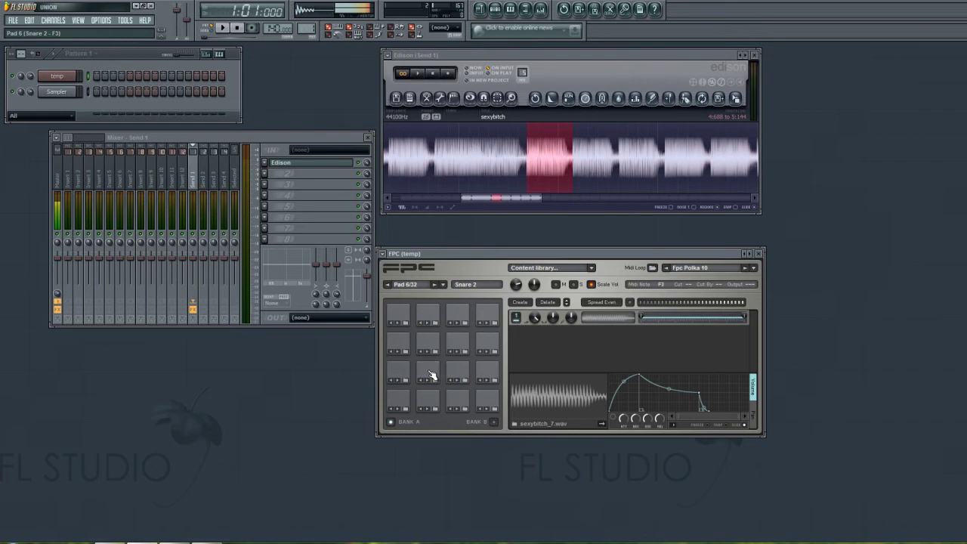
pyautogui.click(428, 375)
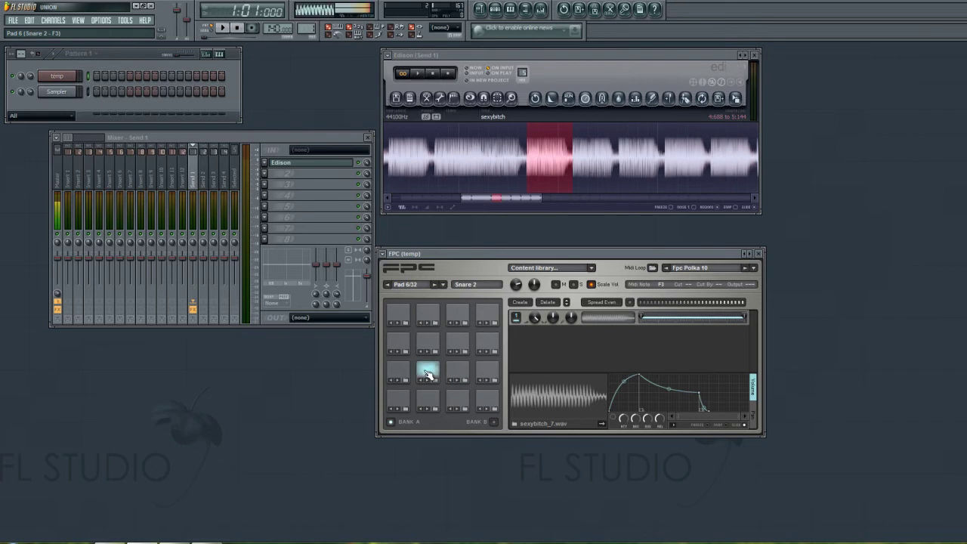
# Play FPC pads 6 and 7 and clear the sample from pad 6 (Snare 2)
pyautogui.rightClick(556, 396)
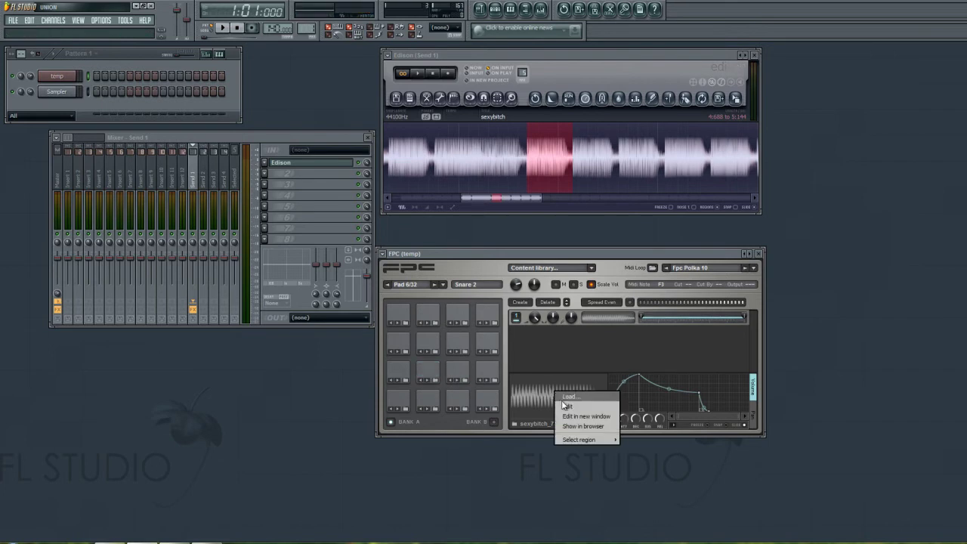
pyautogui.click(539, 396)
pyautogui.click(429, 372)
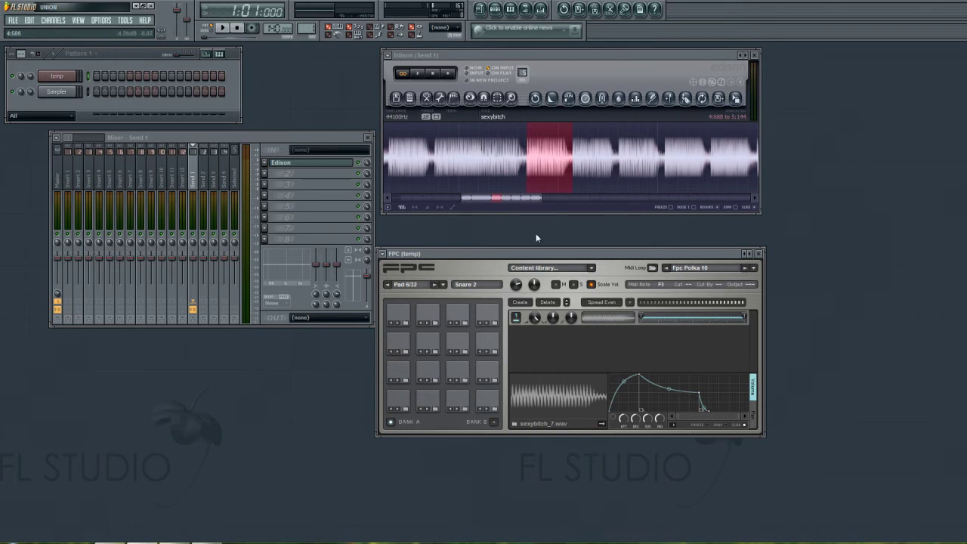
pyautogui.click(462, 375)
pyautogui.click(426, 376)
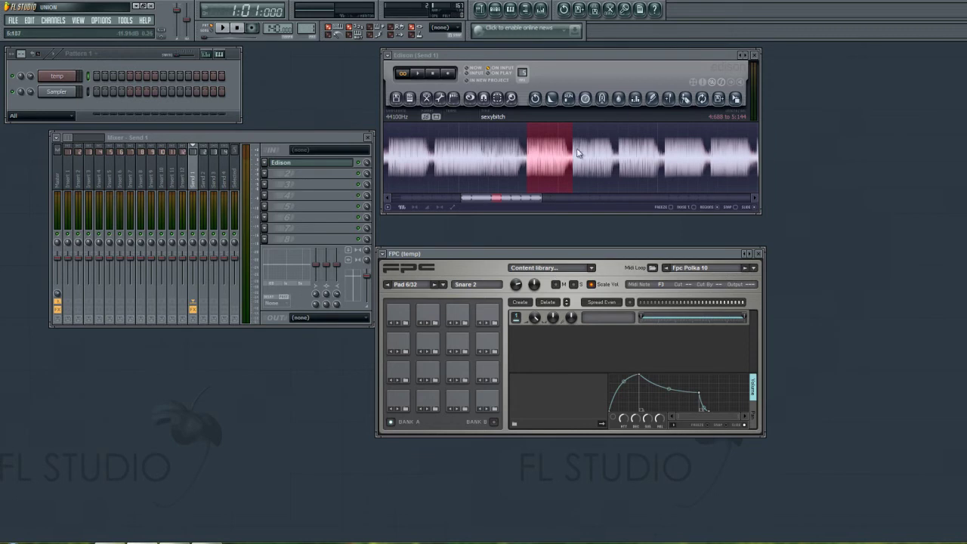
# Select and audition the next slice in Edison, about 5:145 to 5:610, and assign it to FPC pad 6 (Snare 2), testing it with pad 7
pyautogui.doubleClick(600, 55)
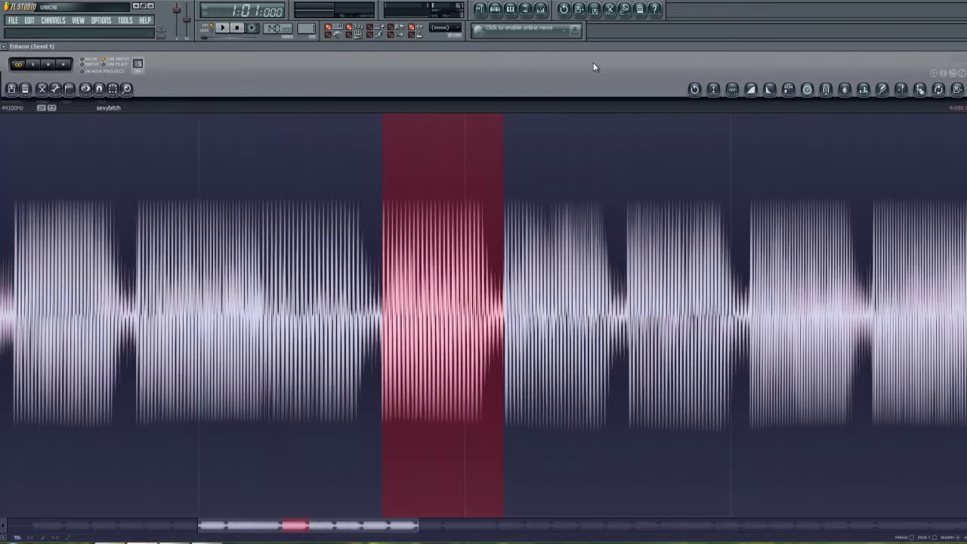
pyautogui.moveTo(505, 274); pyautogui.dragTo(601, 277)
pyautogui.click(36, 65)
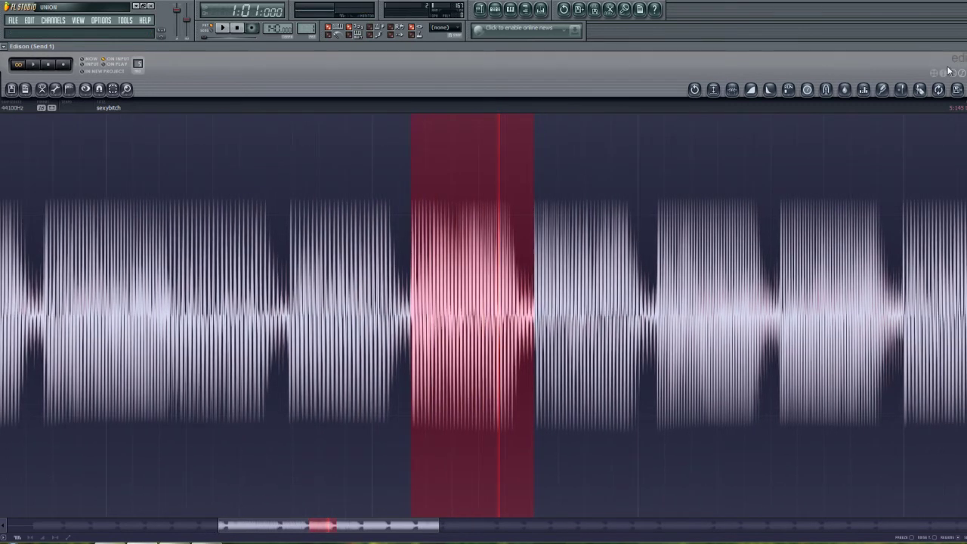
pyautogui.click(953, 51)
pyautogui.moveTo(736, 98); pyautogui.dragTo(458, 371)
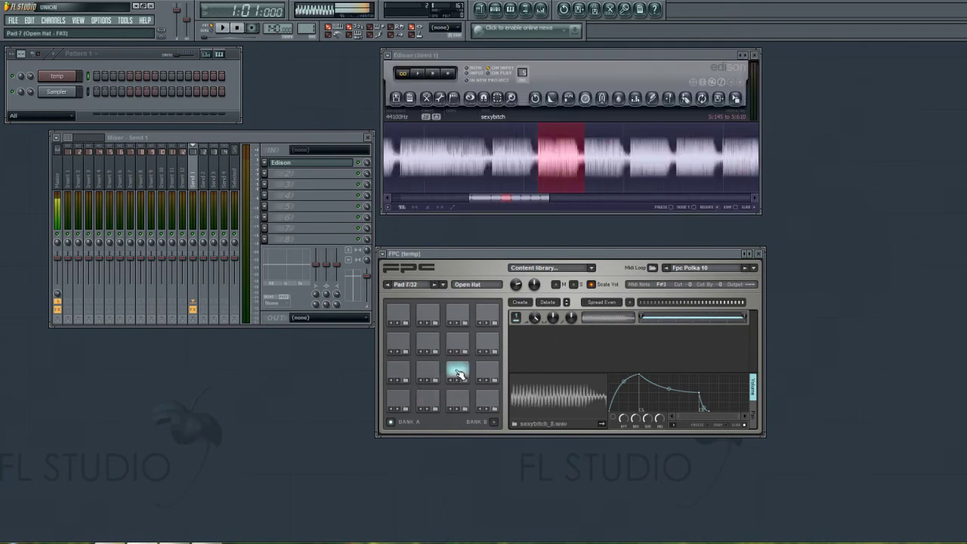
pyautogui.click(428, 374)
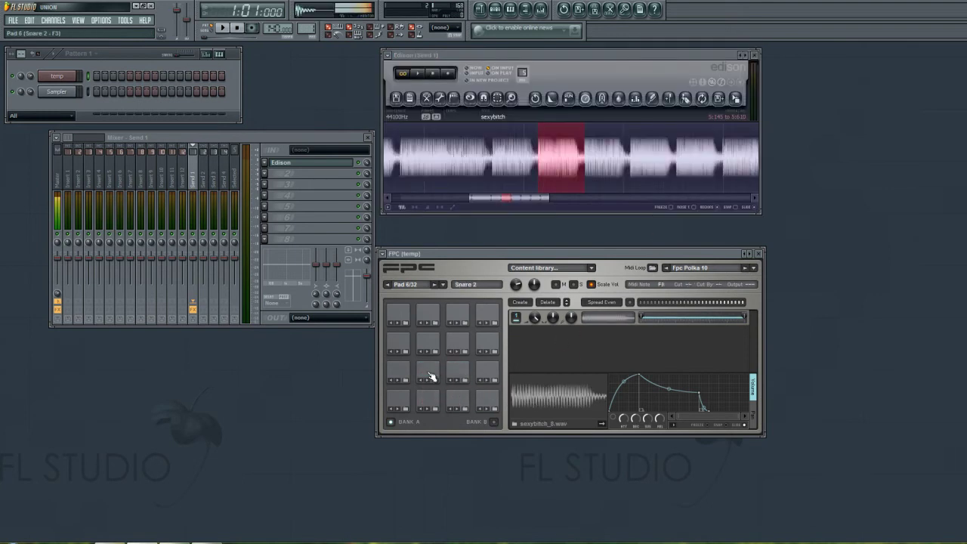
# Select and audition the slice at about 5:607 to 6:072 in Edison and assign it to FPC pad 10 (Mid Tom)
pyautogui.doubleClick(602, 54)
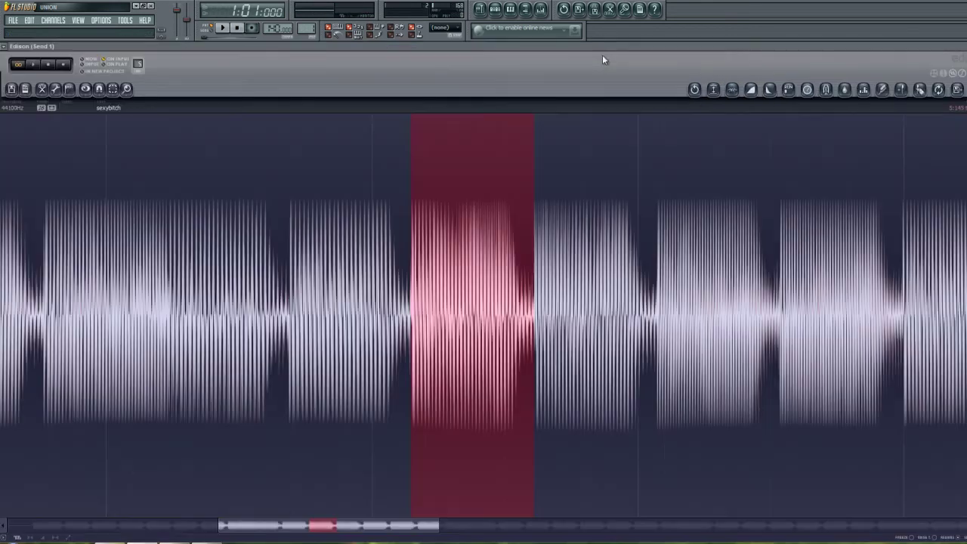
pyautogui.click(534, 253)
pyautogui.click(42, 64)
pyautogui.click(38, 65)
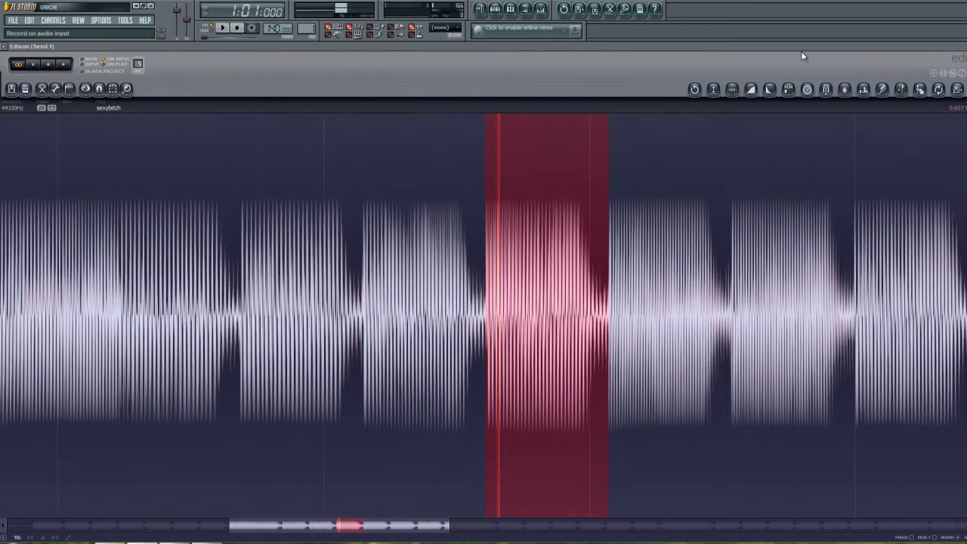
pyautogui.doubleClick(934, 47)
pyautogui.moveTo(737, 99); pyautogui.dragTo(427, 340)
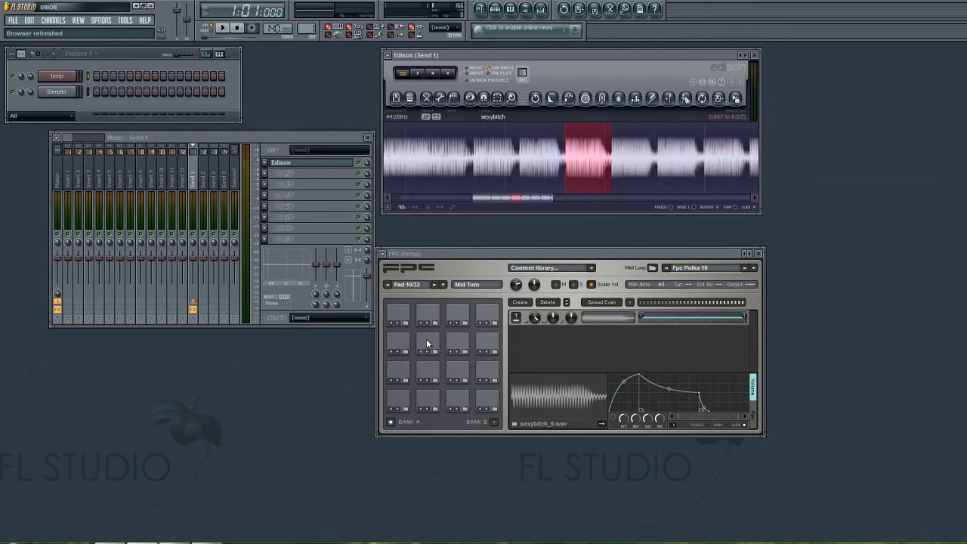
# Maximize Edison, select the following slice at about 6:067 to 6:534 and audition it
pyautogui.moveTo(543, 198); pyautogui.dragTo(555, 198)
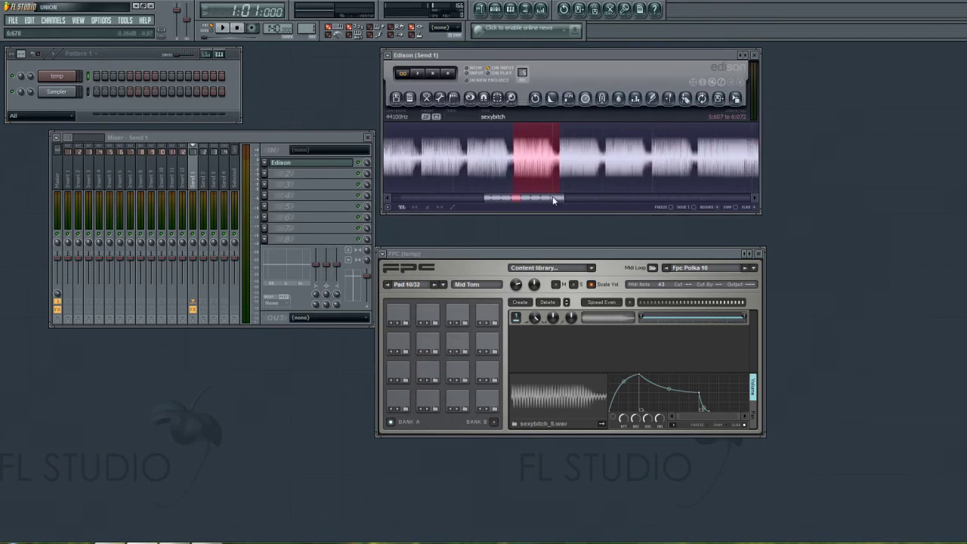
pyautogui.doubleClick(611, 54)
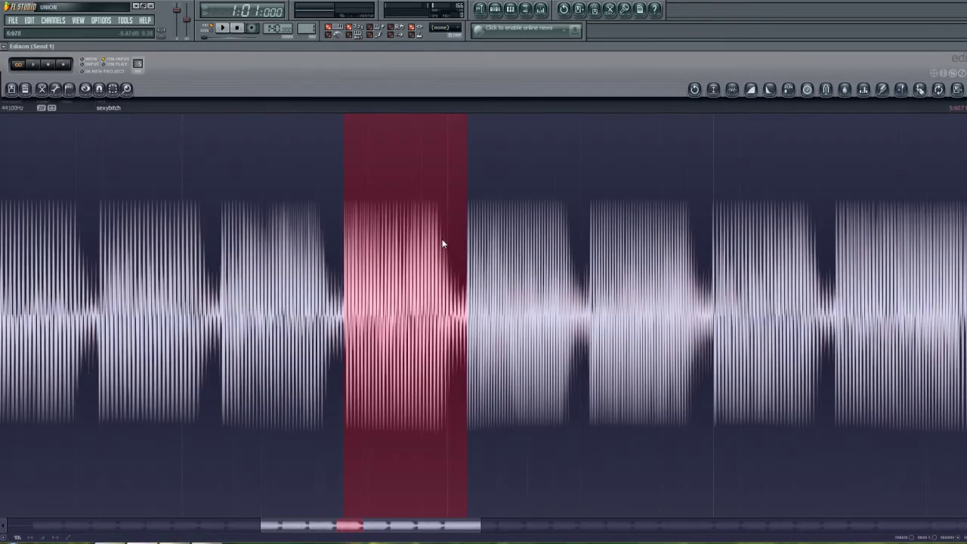
pyautogui.click(464, 251)
pyautogui.click(35, 65)
pyautogui.click(34, 65)
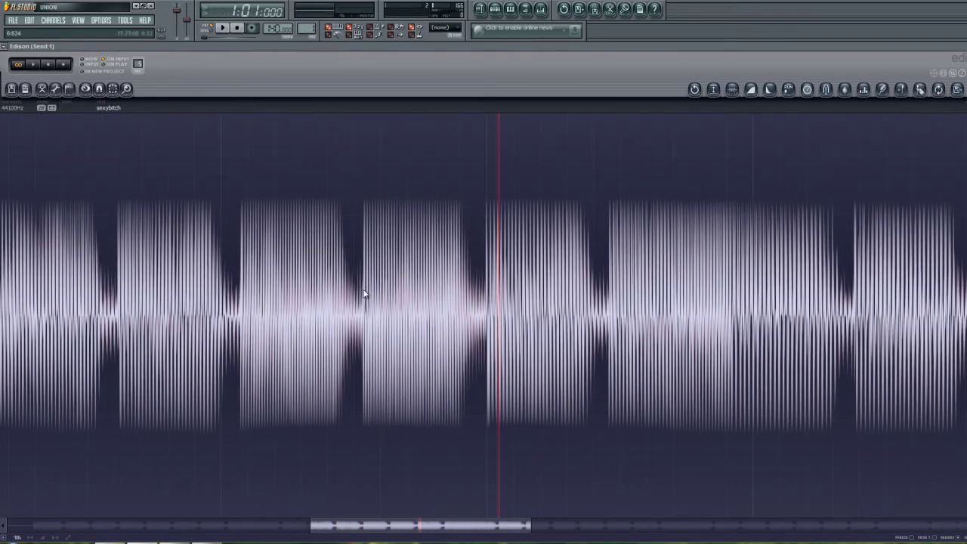
pyautogui.moveTo(240, 292); pyautogui.dragTo(355, 294)
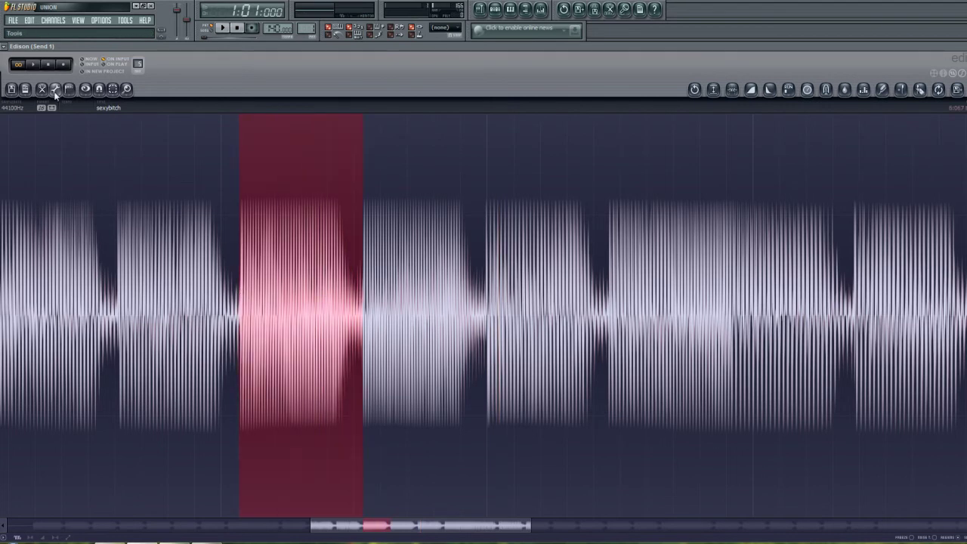
pyautogui.click(33, 64)
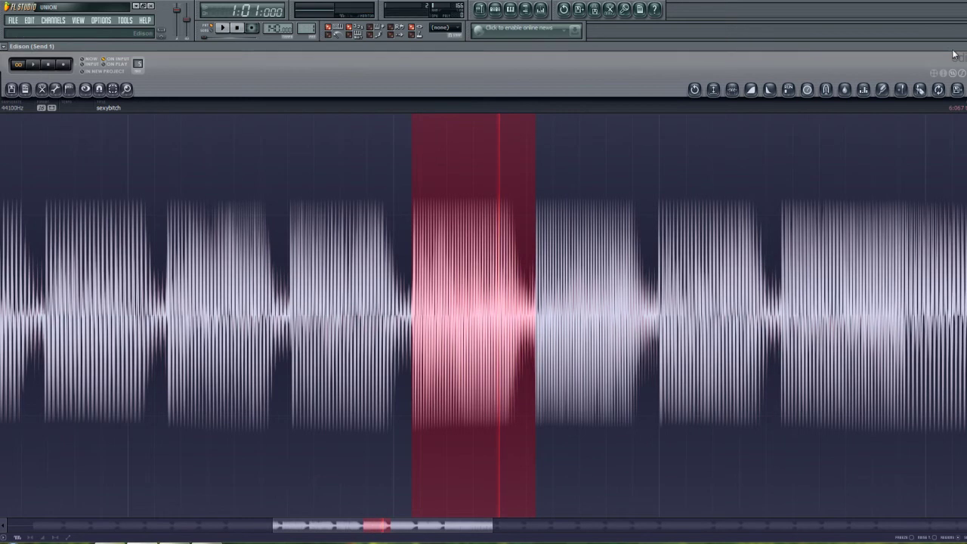
# Restore Edison, assign the selected slice to FPC pad 10 (Mid Tom) as another layer and play pads 10 and 11
pyautogui.click(947, 51)
pyautogui.moveTo(745, 98); pyautogui.dragTo(452, 372)
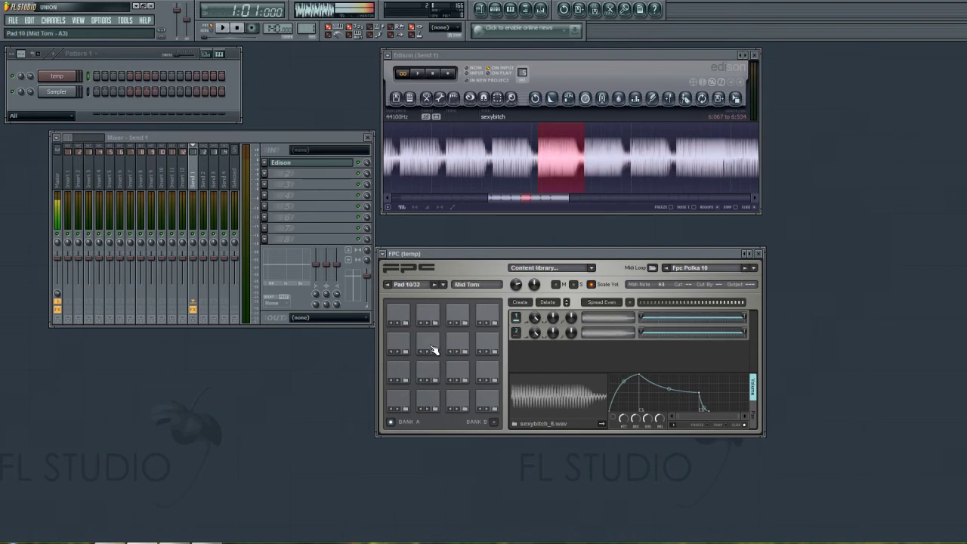
pyautogui.click(459, 346)
pyautogui.click(433, 345)
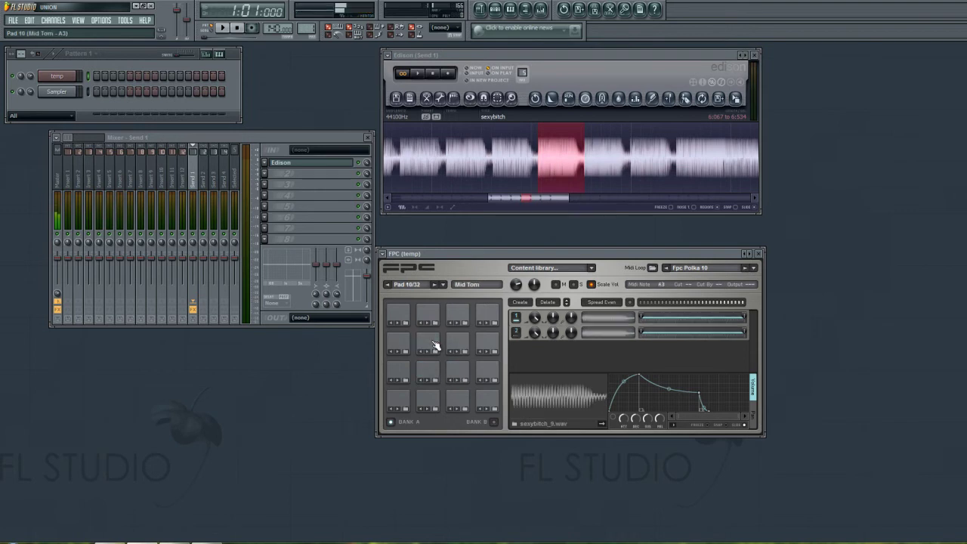
# Delete the older sample layer from FPC pad 10 (Mid Tom), test the pad and select pad 11 (Lo Tom)
pyautogui.click(550, 305)
pyautogui.click(429, 370)
pyautogui.click(431, 345)
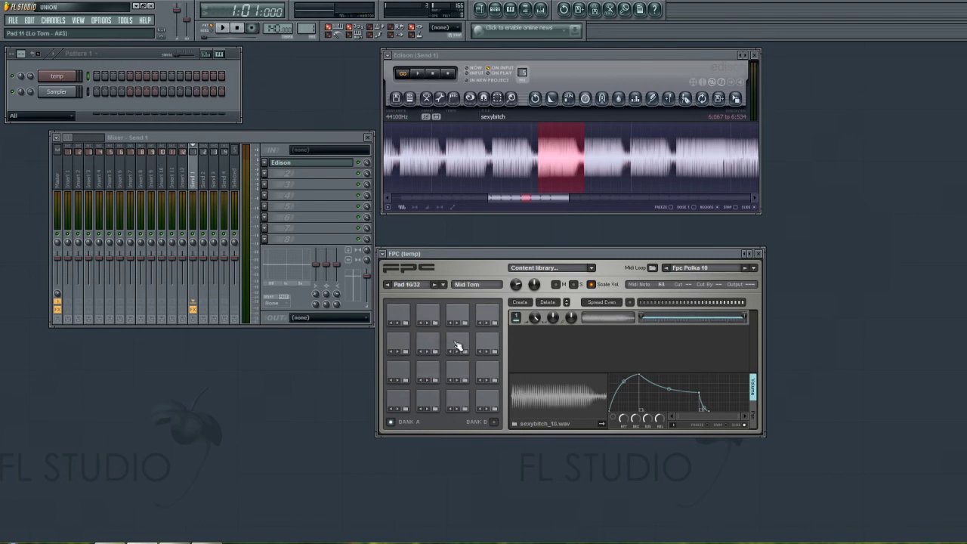
pyautogui.click(458, 346)
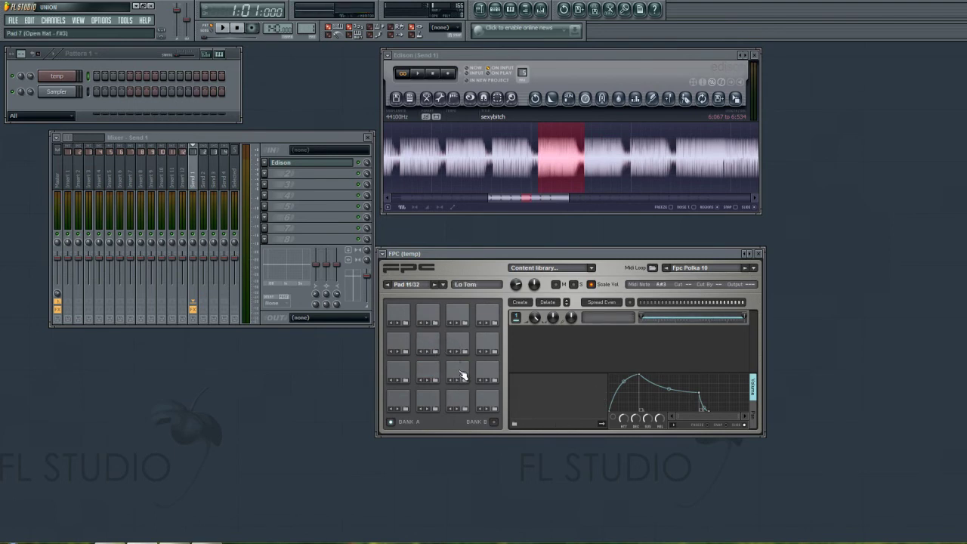
pyautogui.click(87, 77)
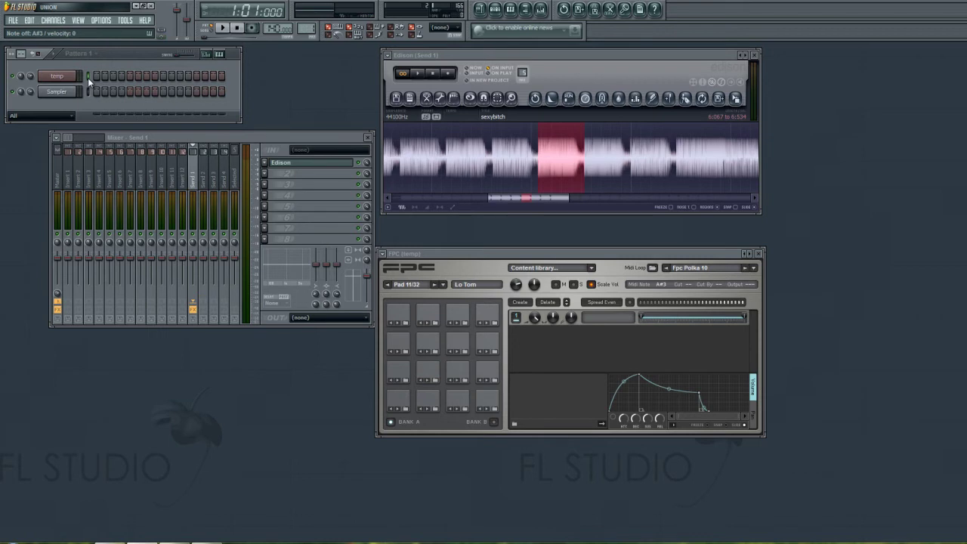
# Play the sample onward in Edison, select the slice at about 6:994 to 7:458 and assign it to FPC pad 11 (Lo Tom)
pyautogui.click(421, 76)
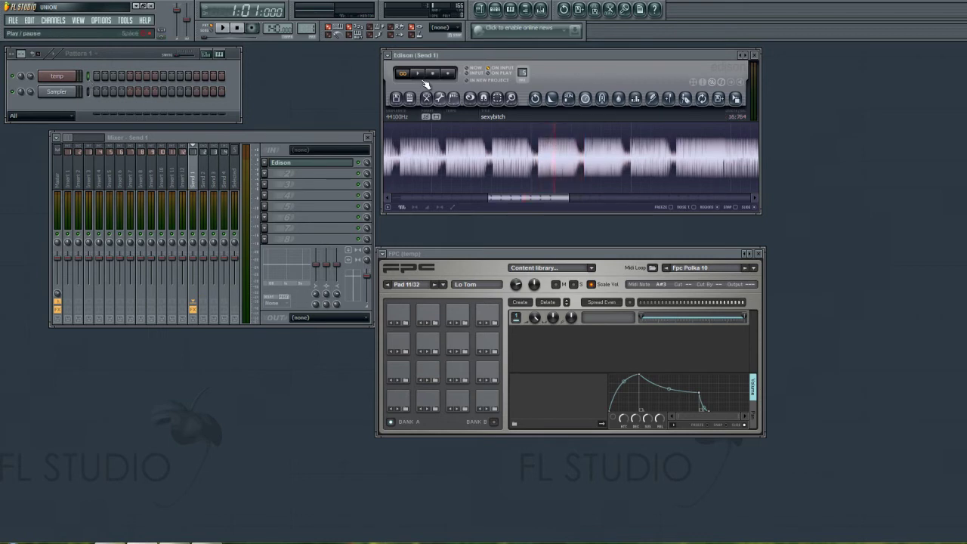
pyautogui.click(420, 76)
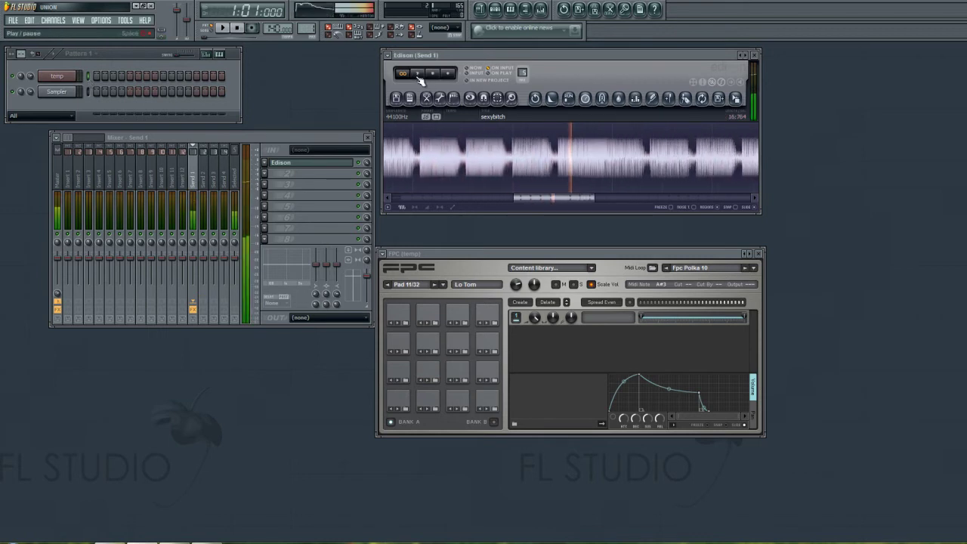
pyautogui.moveTo(515, 161); pyautogui.dragTo(537, 161)
pyautogui.doubleClick(595, 55)
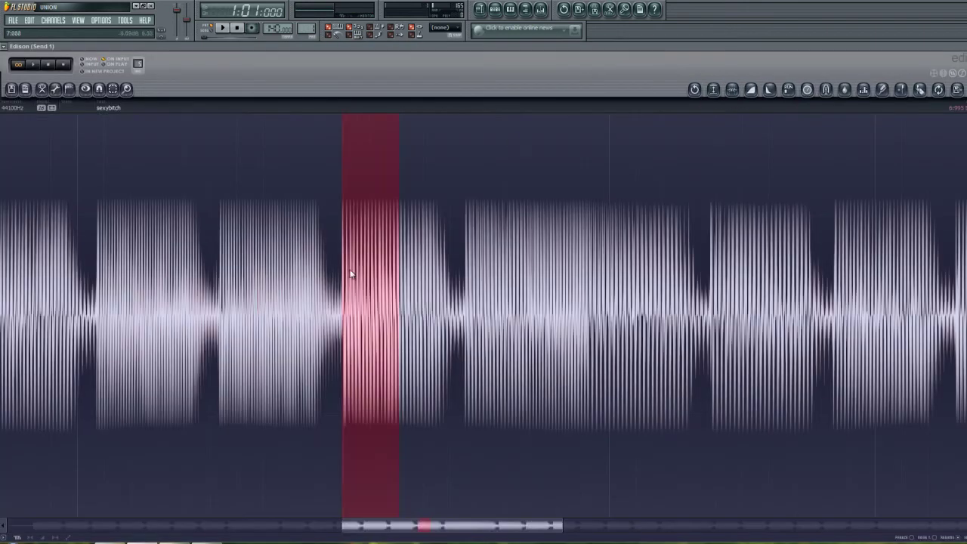
pyautogui.click(355, 276)
pyautogui.moveTo(342, 279); pyautogui.dragTo(356, 280)
pyautogui.click(957, 47)
pyautogui.moveTo(734, 99); pyautogui.dragTo(460, 342)
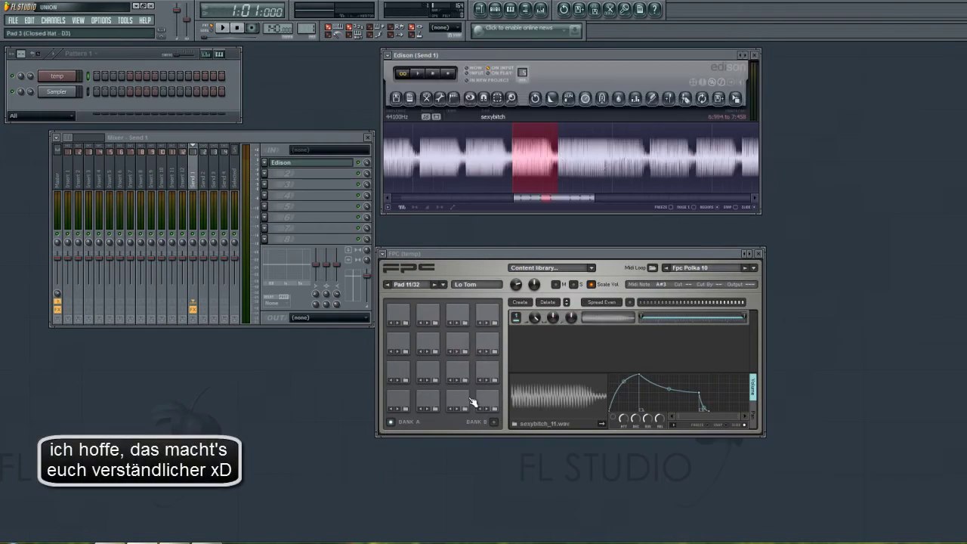
# Maximize Edison, audition the wide waveform block after the last slice and roughly select a short section before its midpoint
pyautogui.click(557, 163)
pyautogui.doubleClick(577, 54)
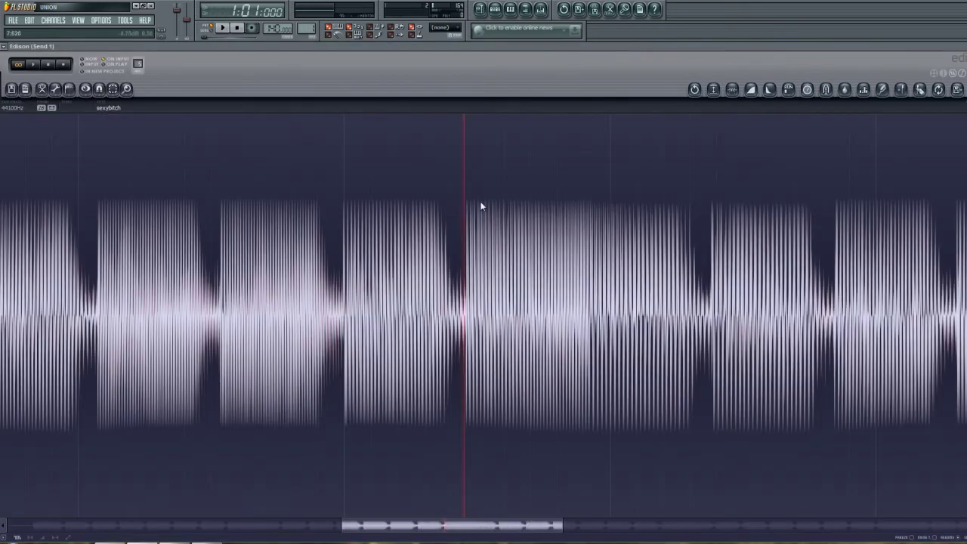
pyautogui.click(32, 64)
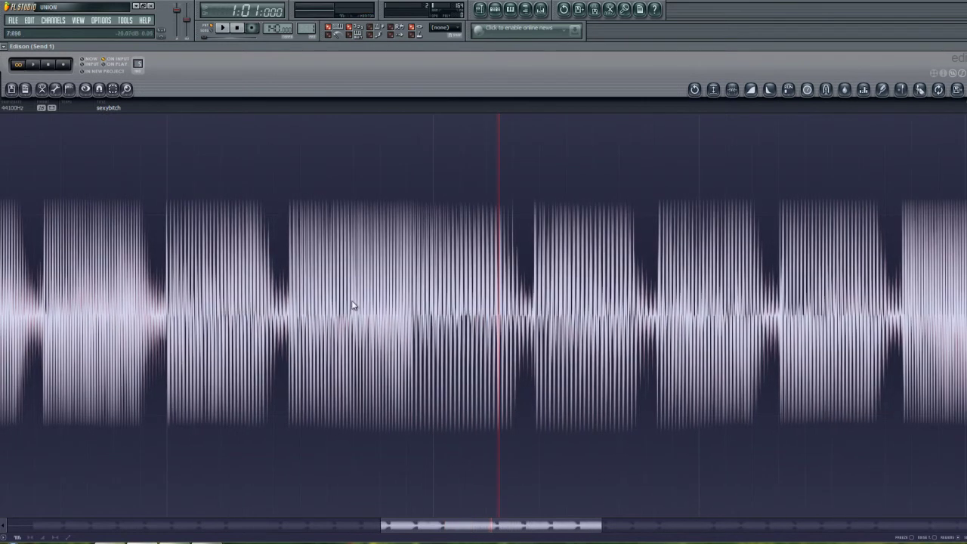
pyautogui.moveTo(351, 311); pyautogui.dragTo(370, 315)
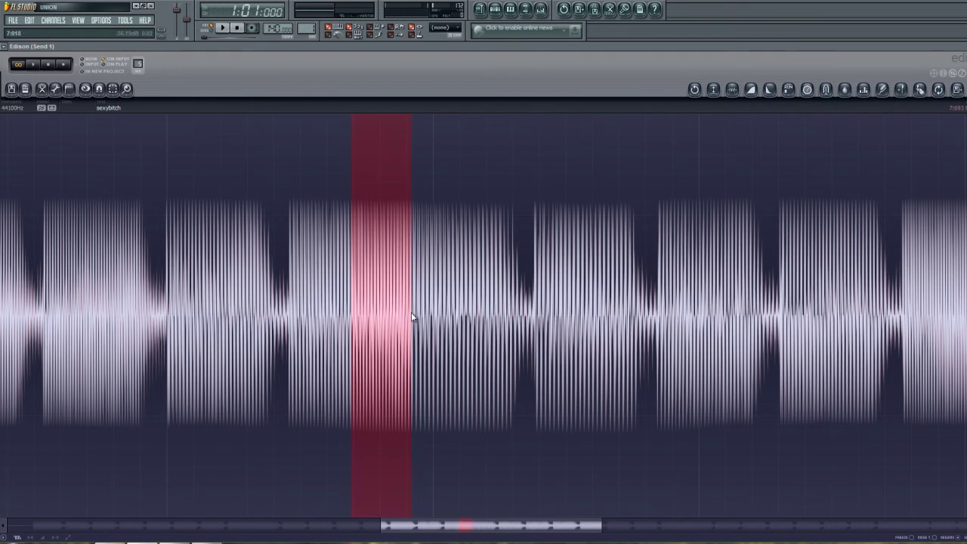
# Reselect the short section of the wide block more precisely, about 7:705 to 7:928, and audition it
pyautogui.scroll(2, 411, 312)
pyautogui.click(275, 240)
pyautogui.scroll(-2, 275, 247)
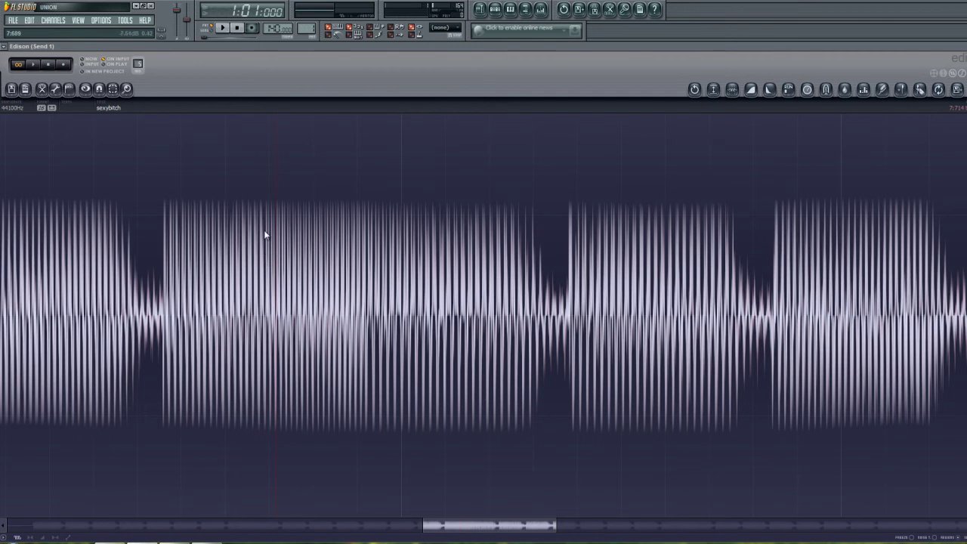
pyautogui.click(271, 293)
pyautogui.click(272, 294)
pyautogui.moveTo(272, 294); pyautogui.dragTo(339, 302)
pyautogui.click(34, 67)
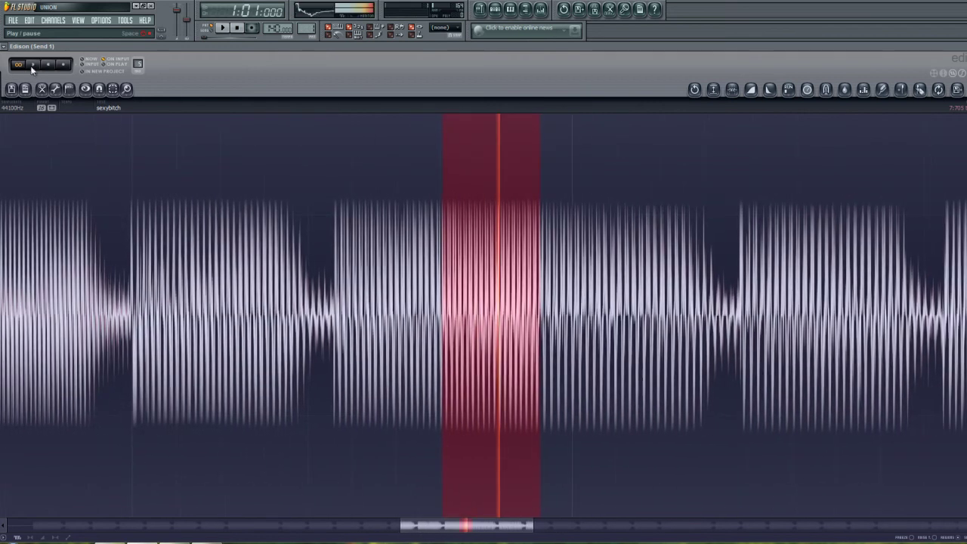
# Restore Edison, assign the selected short slice to FPC pad 3 (Closed Hat) and test the pad
pyautogui.doubleClick(888, 47)
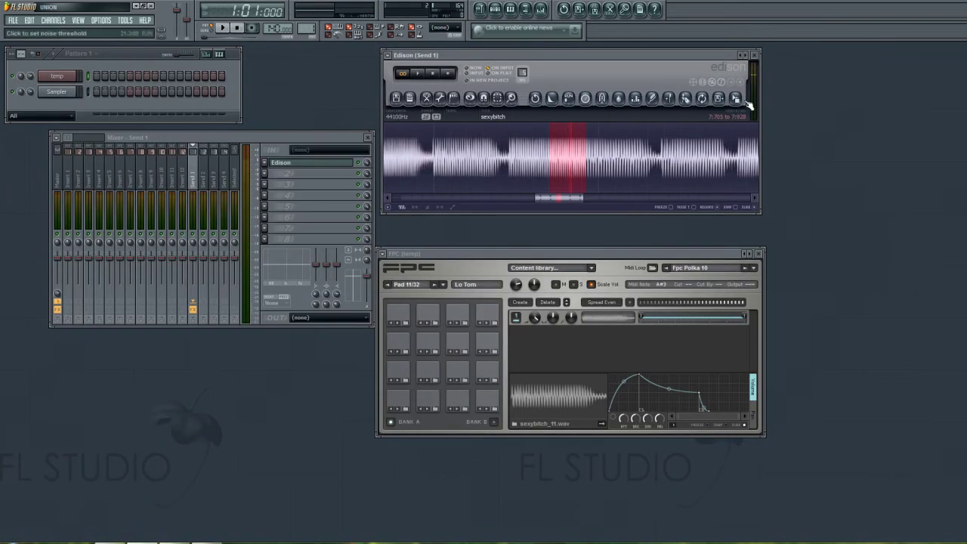
pyautogui.moveTo(734, 100); pyautogui.dragTo(484, 371)
pyautogui.moveTo(464, 404); pyautogui.dragTo(464, 400)
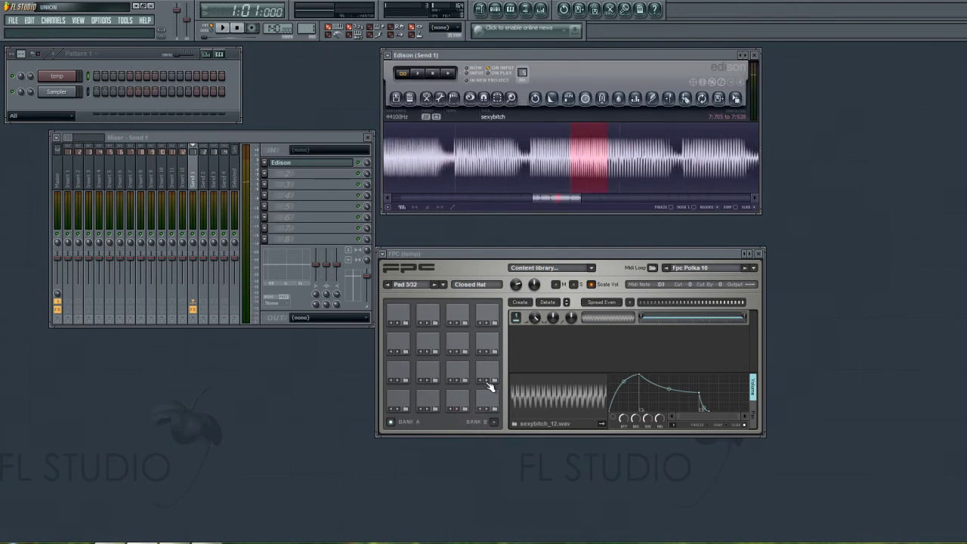
# Open the audio settings
pyautogui.click(87, 91)
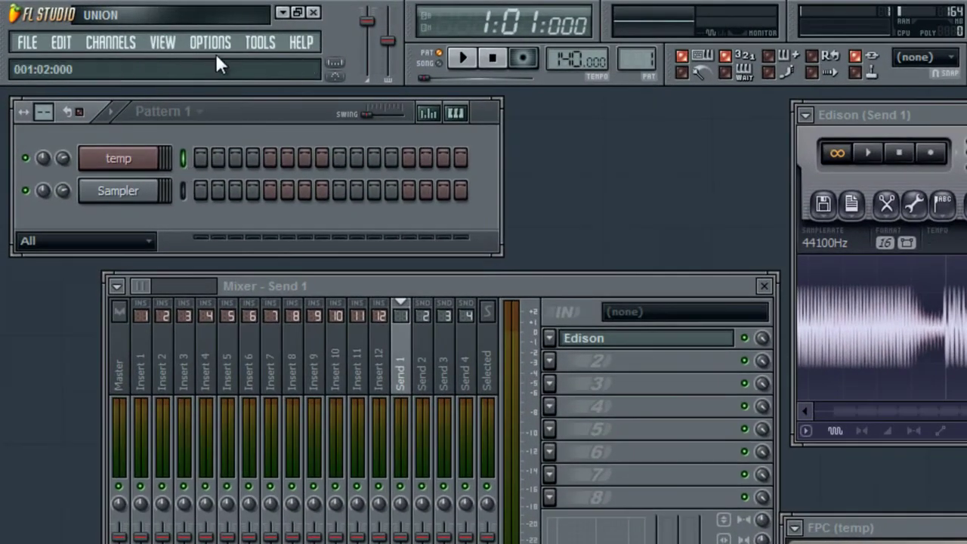
pyautogui.click(261, 42)
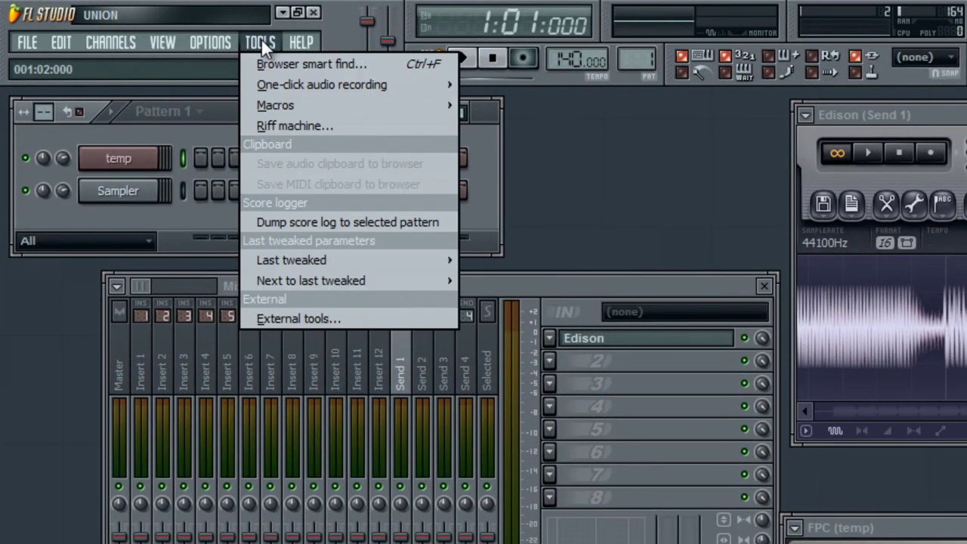
pyautogui.moveTo(209, 41)
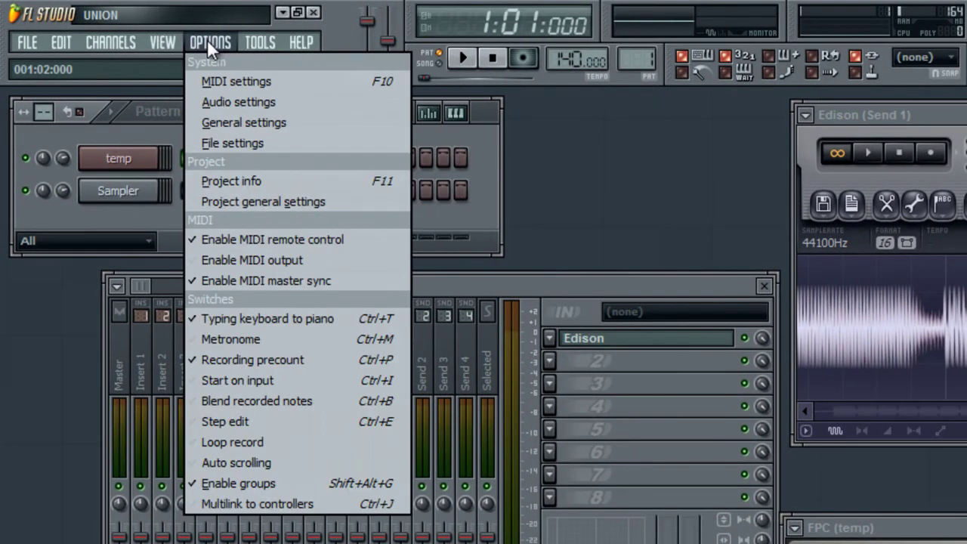
pyautogui.click(243, 99)
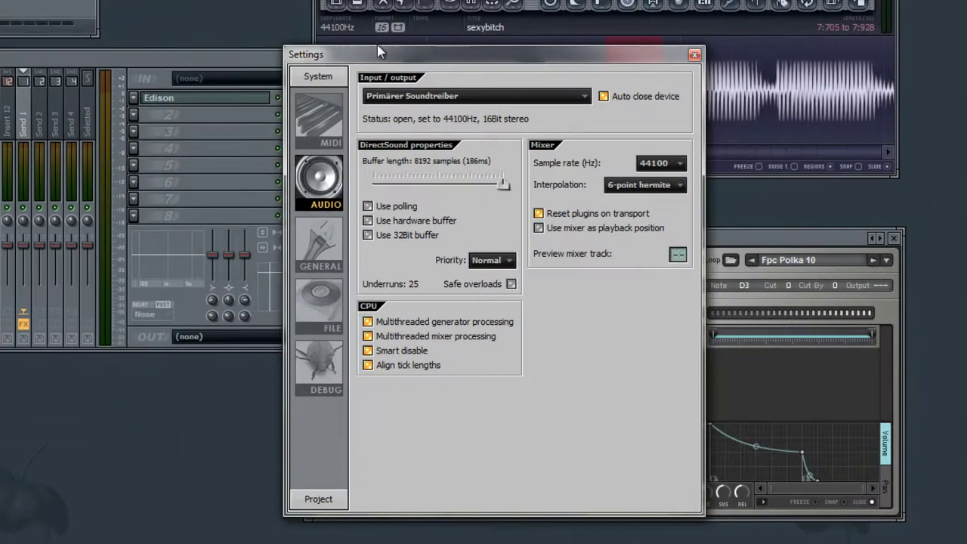
# Review the available audio output devices in the settings, keep the current driver and close the settings
pyautogui.click(412, 96)
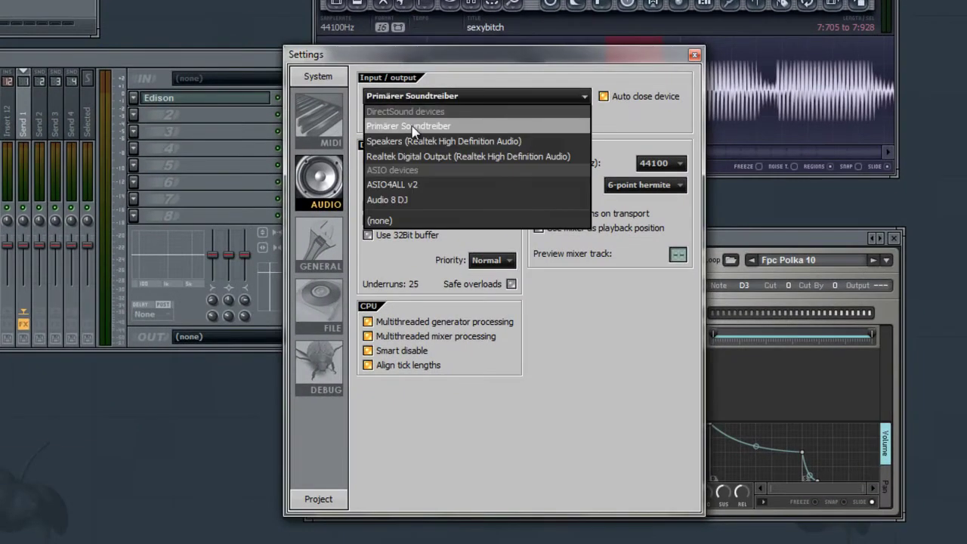
pyautogui.click(549, 60)
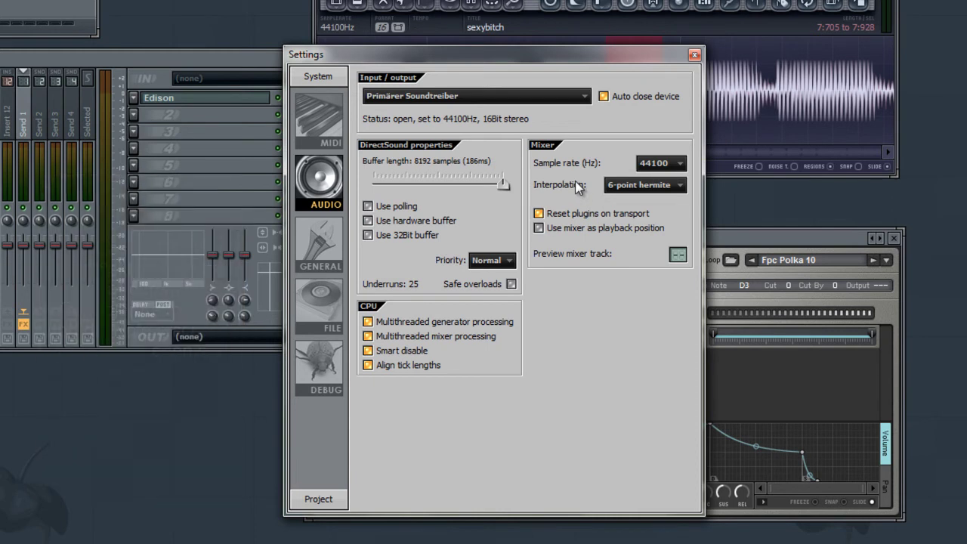
pyautogui.click(695, 56)
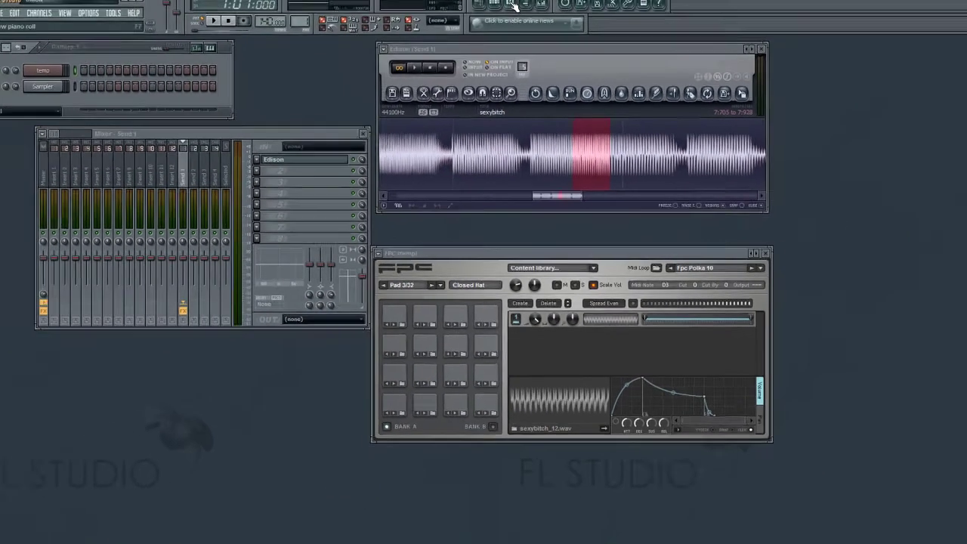
# Open the temp channel's piano roll, maximize it and audition the Closed Hat key
pyautogui.click(511, 10)
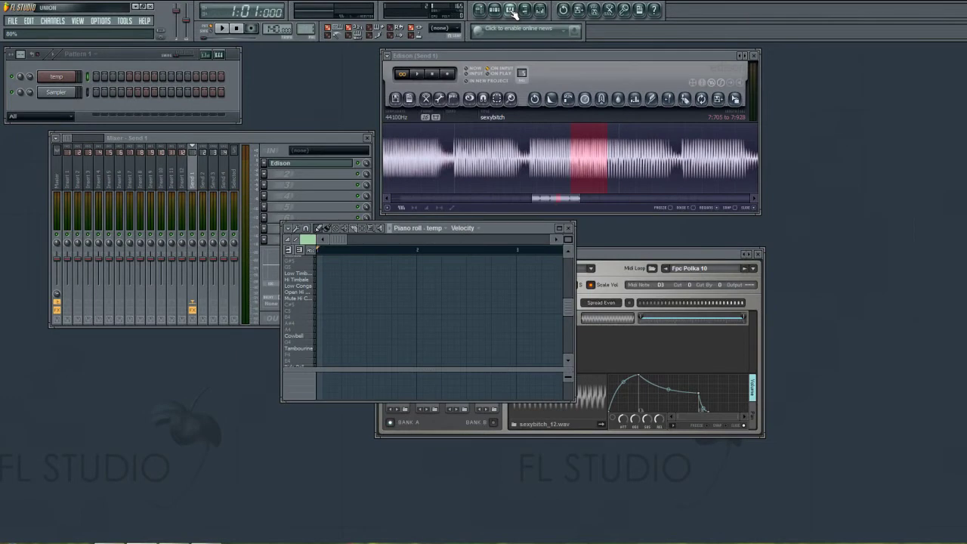
pyautogui.doubleClick(521, 225)
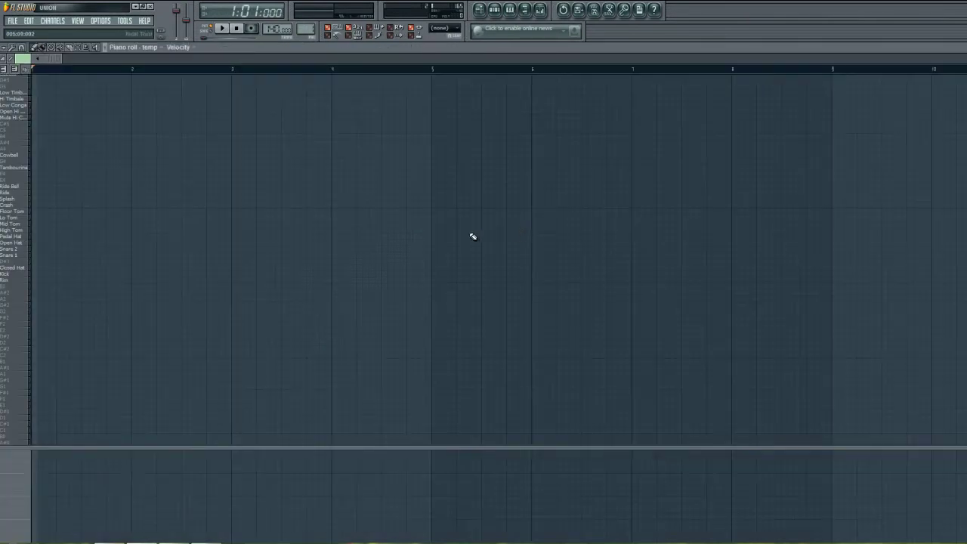
pyautogui.click(15, 268)
pyautogui.click(22, 268)
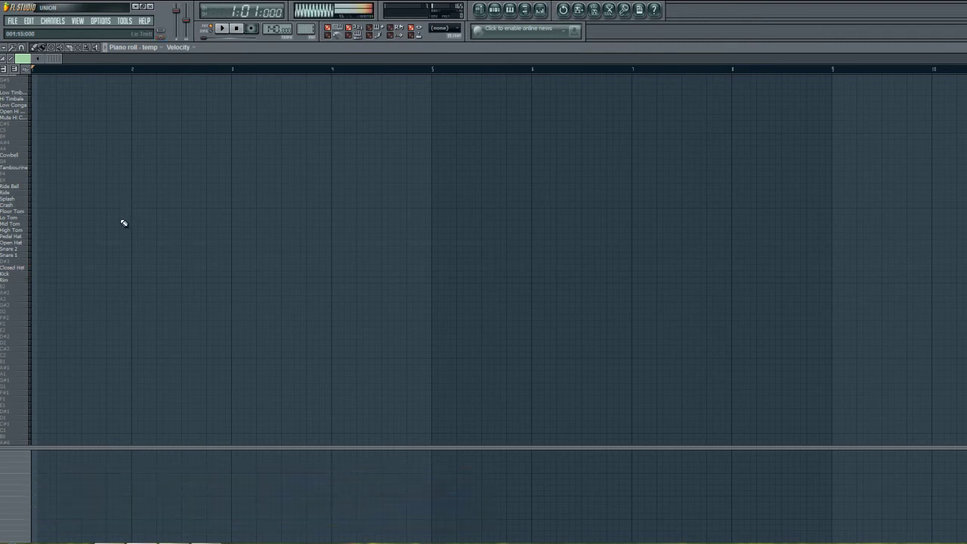
# Place two Open Hat notes followed by two Snare 2 notes in bar 1, one on each beat
pyautogui.click(34, 242)
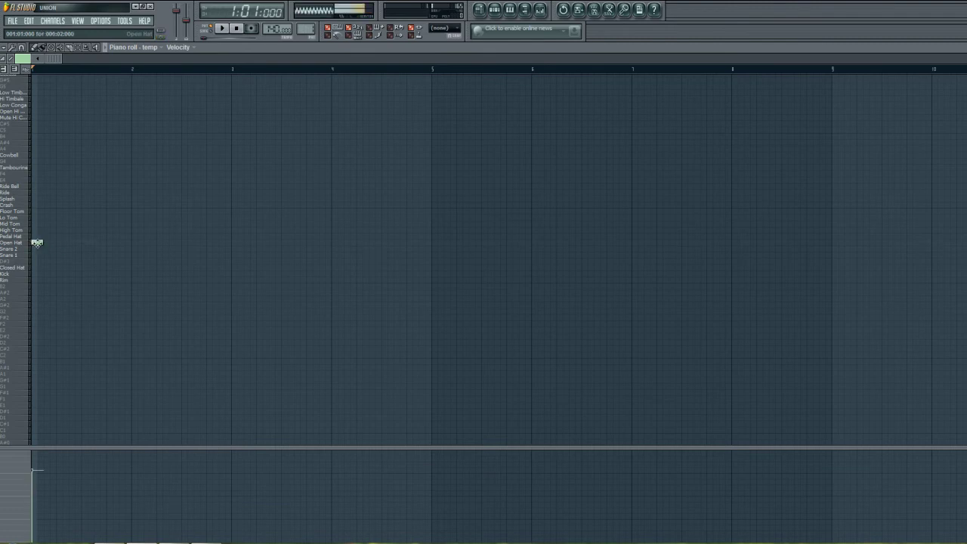
pyautogui.click(57, 244)
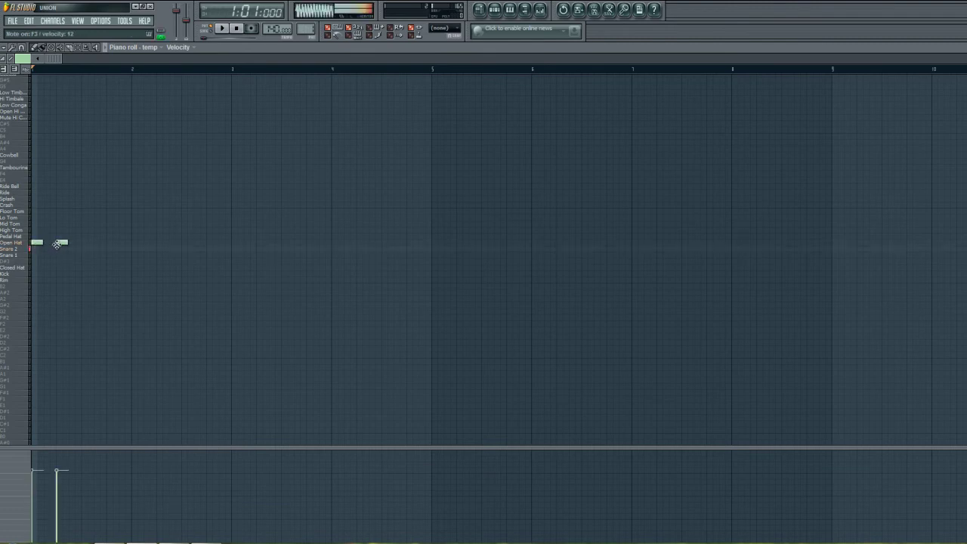
pyautogui.click(83, 250)
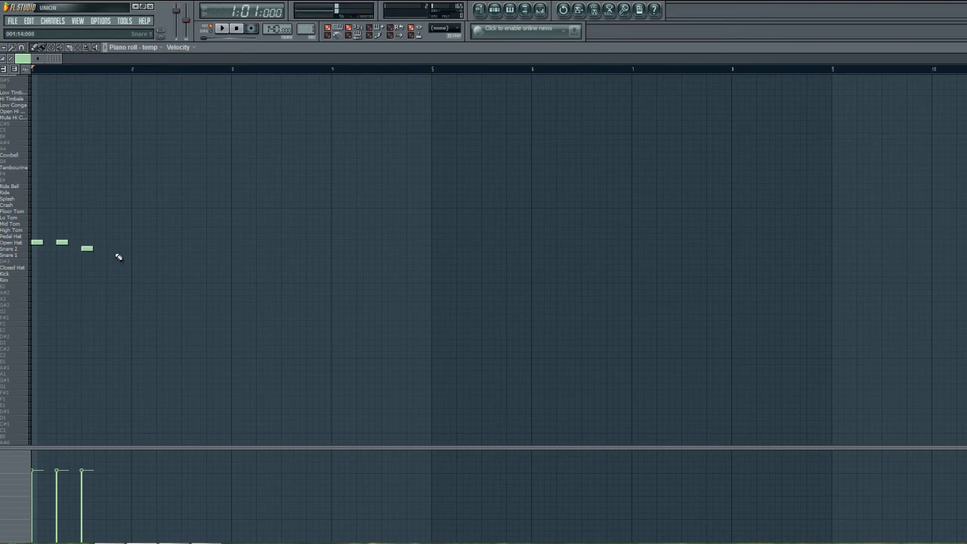
pyautogui.click(107, 250)
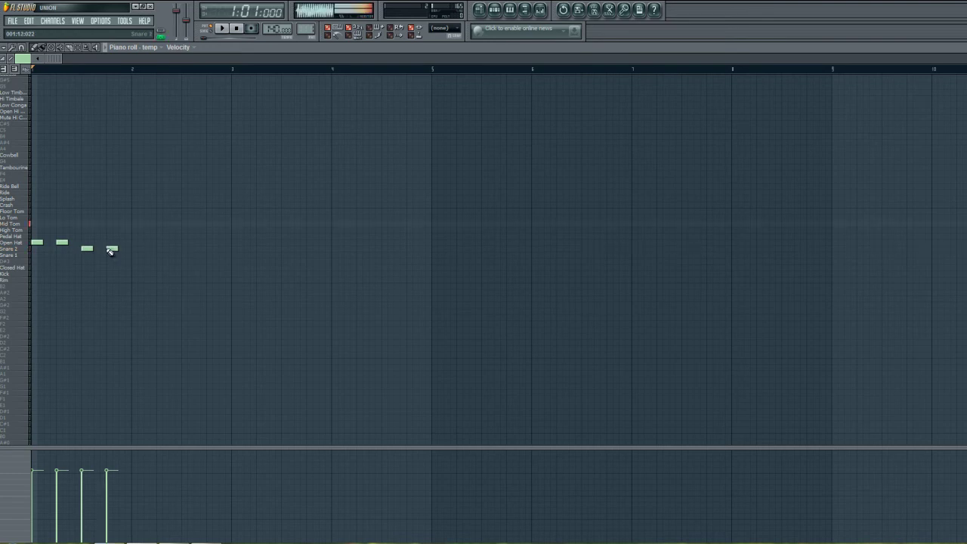
# Place two Mid Tom notes followed by two Lo Tom notes in bar 2, one on each beat, and play the pattern
pyautogui.click(136, 224)
pyautogui.click(160, 224)
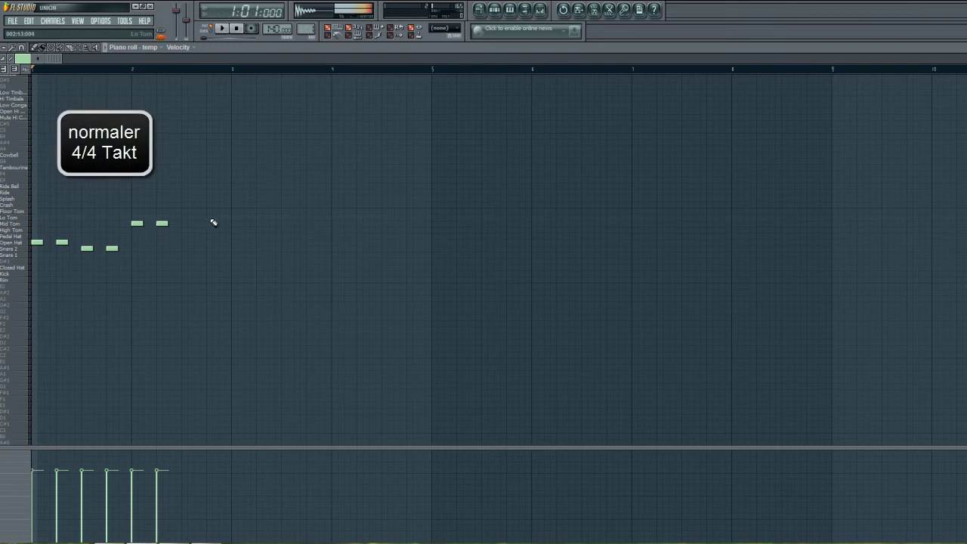
pyautogui.click(182, 218)
pyautogui.click(208, 218)
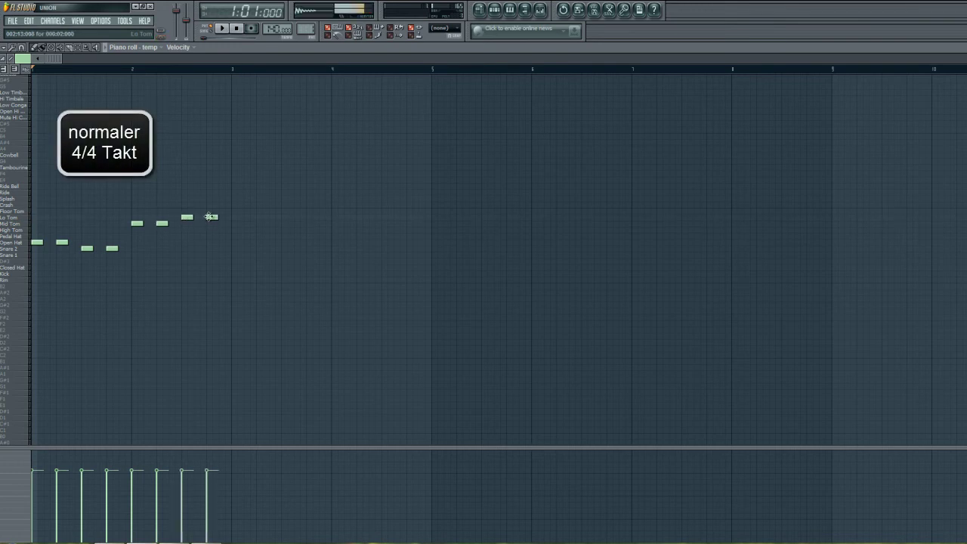
pyautogui.click(228, 29)
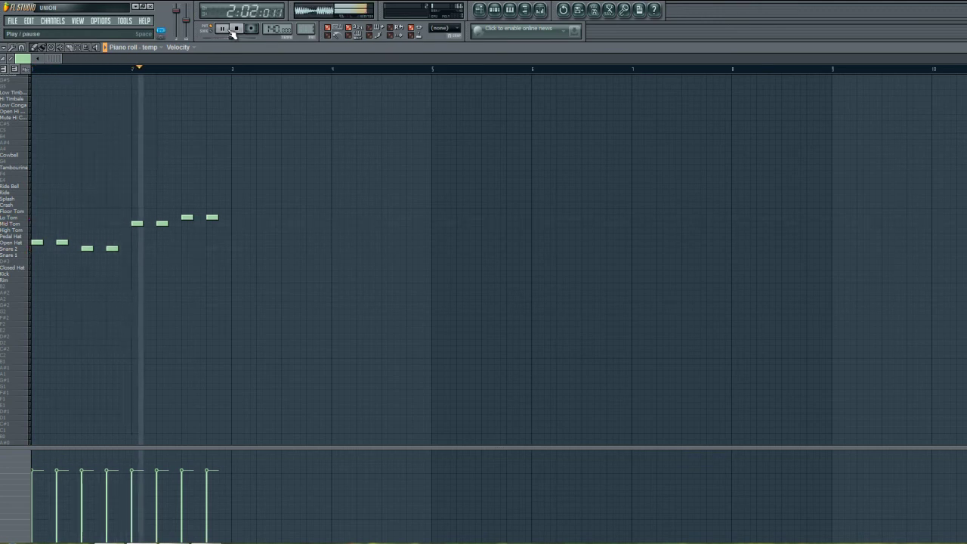
pyautogui.click(233, 33)
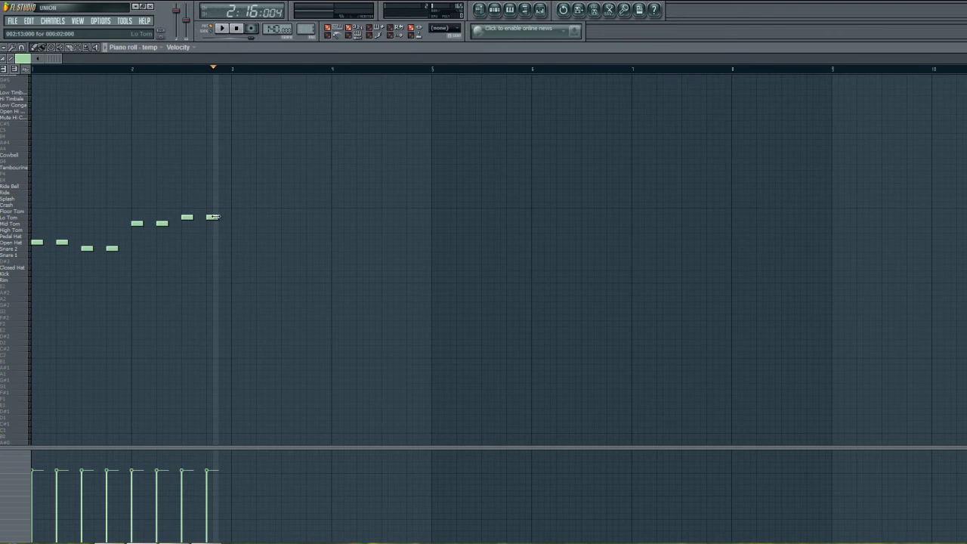
# Add a Closed Hat note at 2:15, right after the last Lo Tom note, and play the pattern back
pyautogui.click(220, 269)
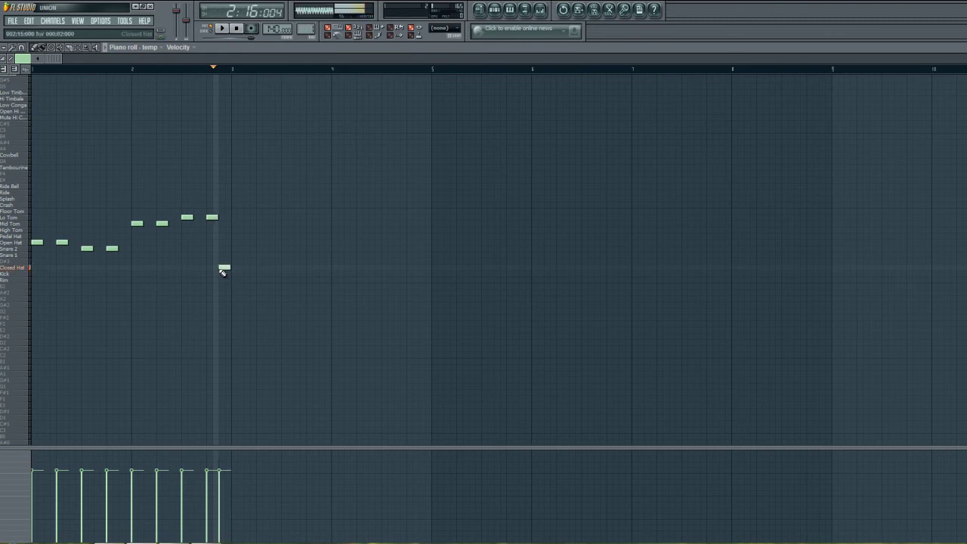
pyautogui.click(234, 33)
pyautogui.click(225, 30)
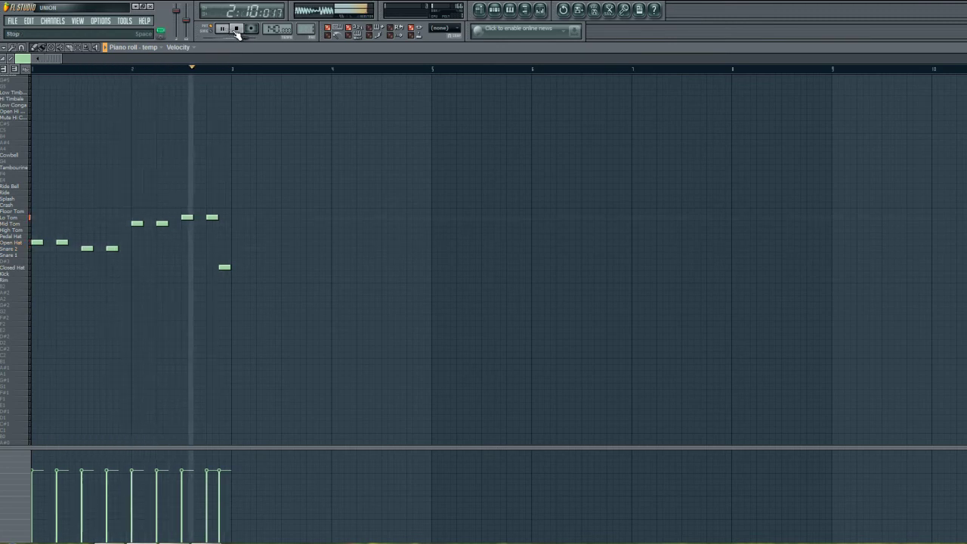
pyautogui.click(237, 30)
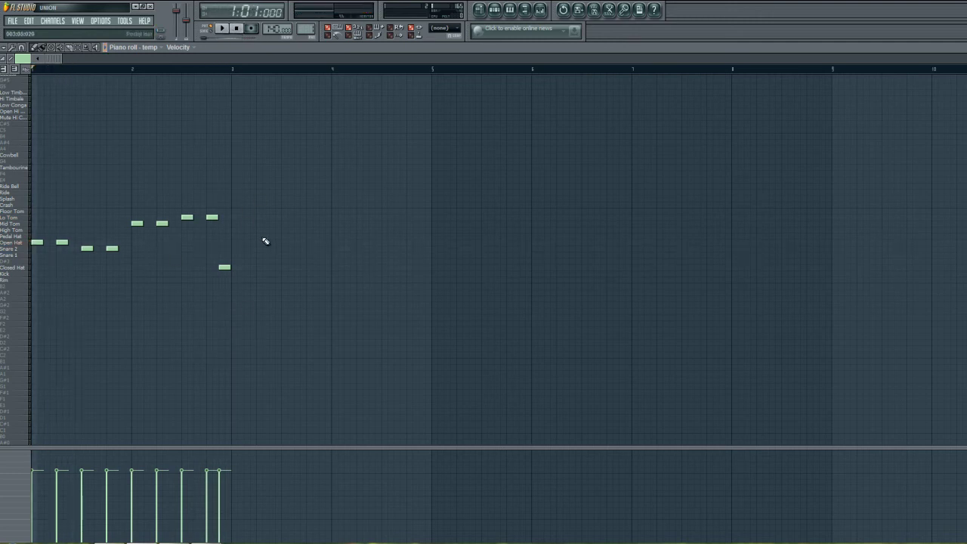
pyautogui.click(196, 69)
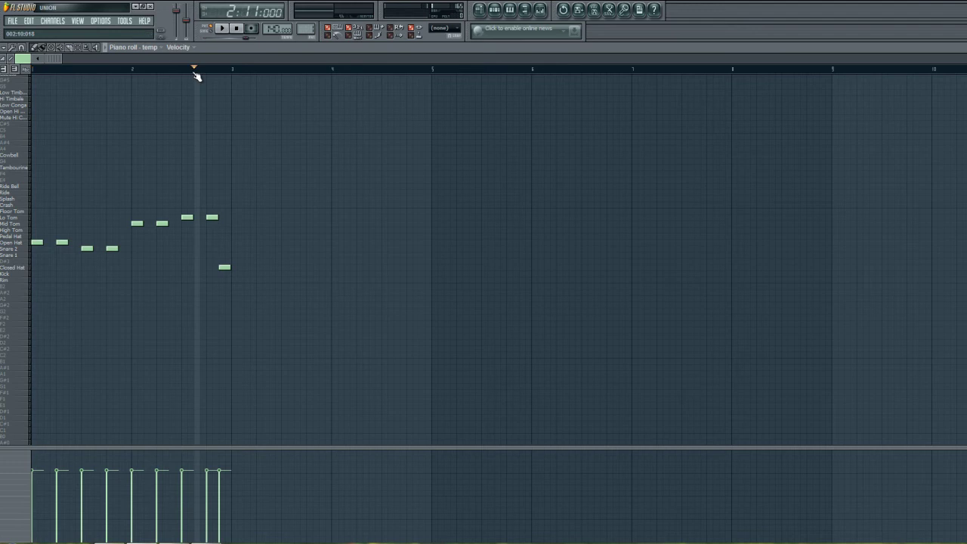
pyautogui.click(222, 28)
pyautogui.click(222, 29)
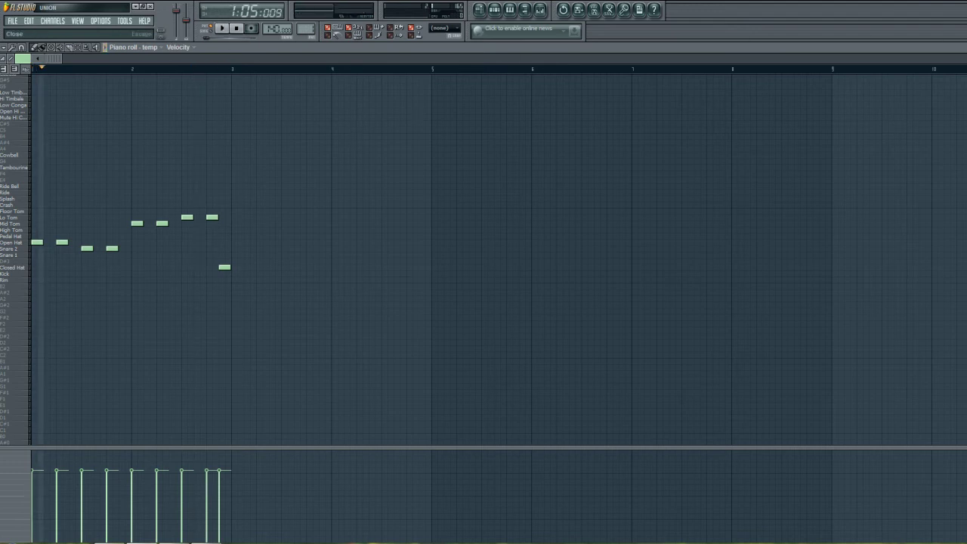
# Close the piano roll and Edison, and move the FPC window up into the free space
pyautogui.press('Escape')
pyautogui.click(753, 56)
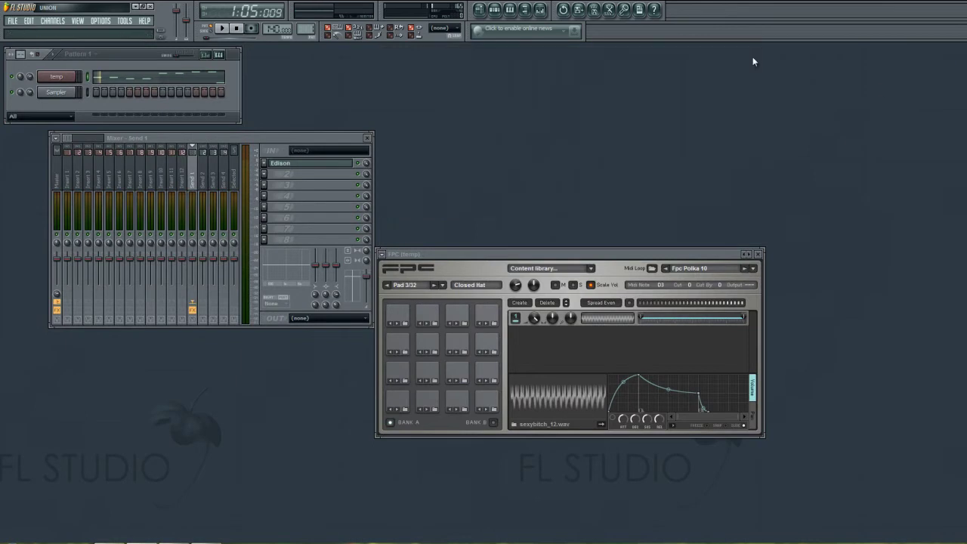
pyautogui.moveTo(485, 253); pyautogui.dragTo(440, 133)
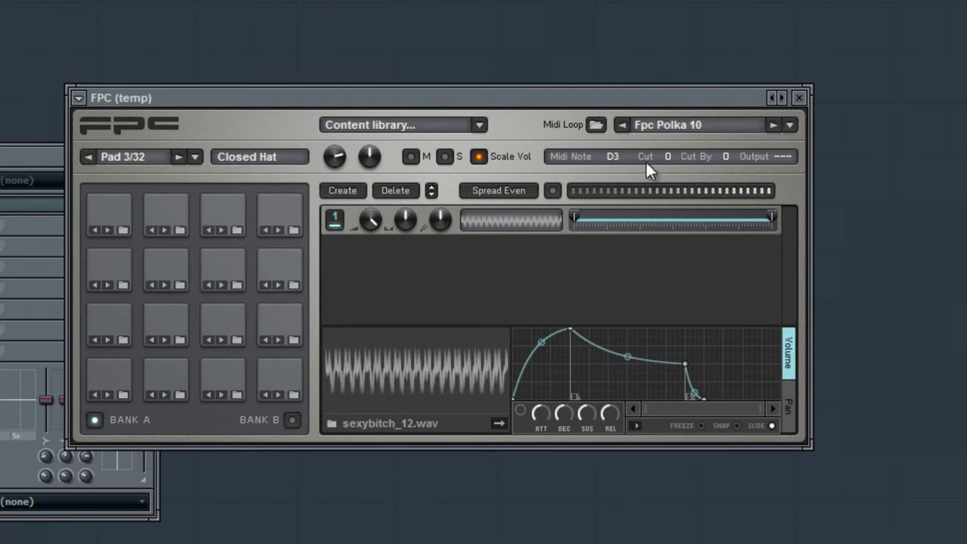
# Set Cut and Cut By to 0 for FPC pads 7 (Open Hat) and 6 (Snare 2), and test the two pads alternately
pyautogui.click(235, 323)
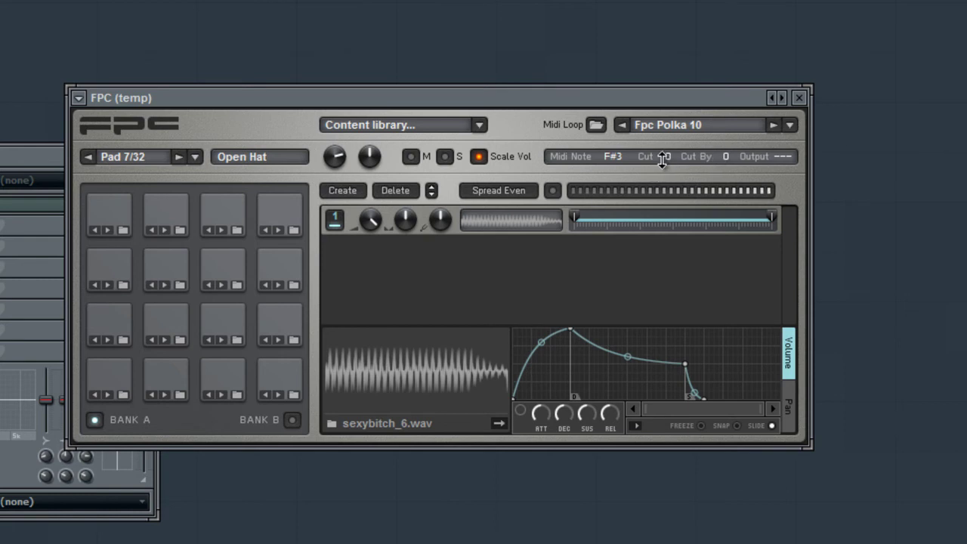
pyautogui.click(228, 343)
pyautogui.click(174, 330)
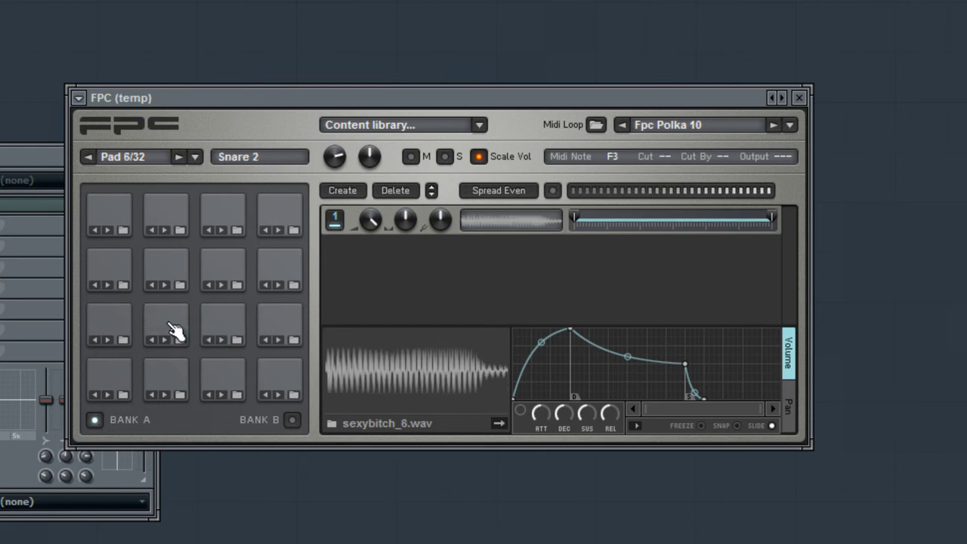
pyautogui.moveTo(666, 141); pyautogui.dragTo(670, 136)
pyautogui.moveTo(725, 151); pyautogui.dragTo(730, 137)
pyautogui.click(236, 323)
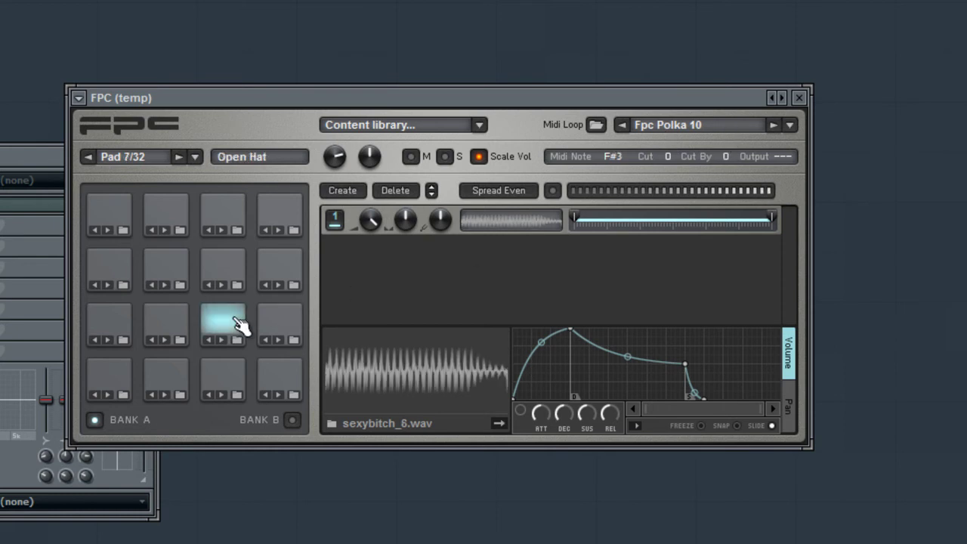
pyautogui.click(185, 326)
pyautogui.click(181, 328)
pyautogui.click(231, 330)
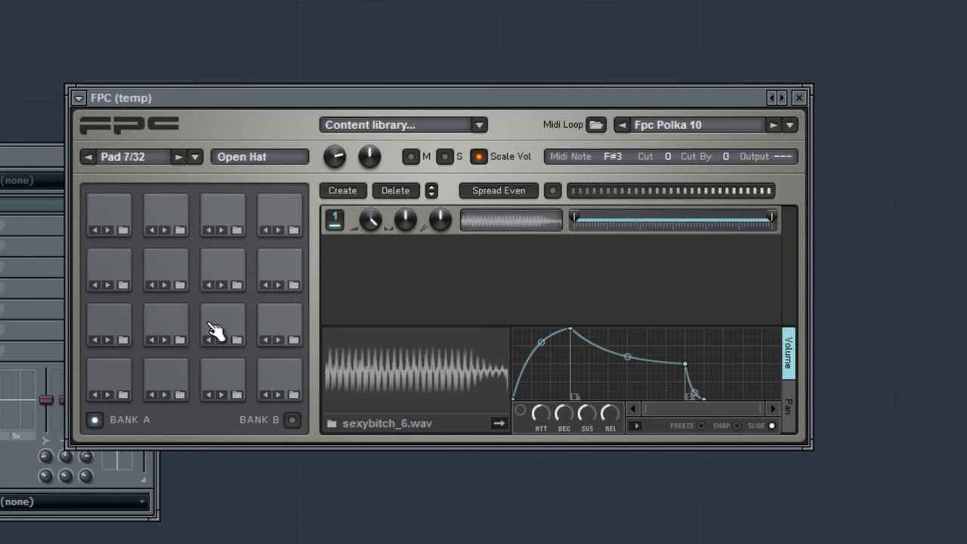
# Set Cut and Cut By to 0 for pads 10 (Mid Tom) and 11 (Lo Tom), check pad 3 (Closed Hat) and audition the pattern
pyautogui.click(179, 274)
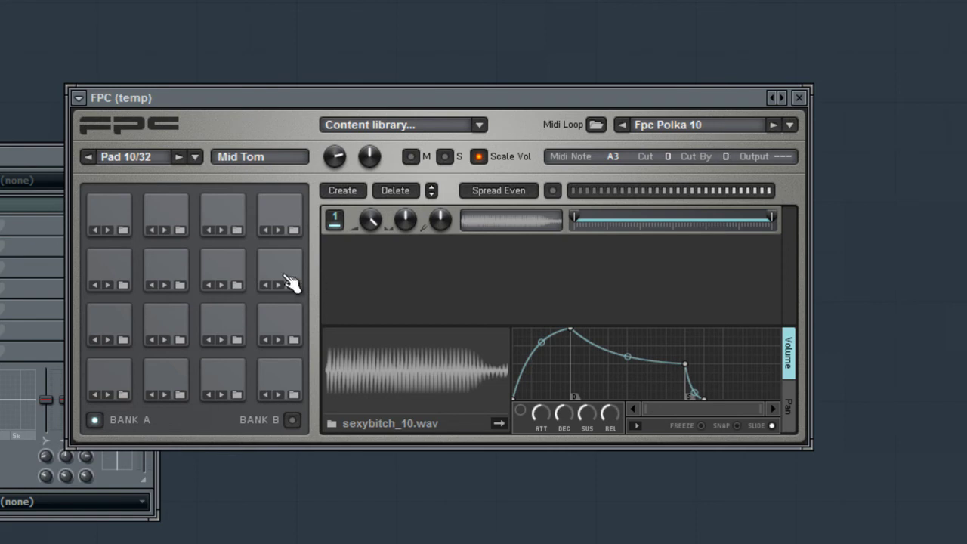
pyautogui.click(238, 279)
pyautogui.moveTo(665, 160); pyautogui.dragTo(665, 144)
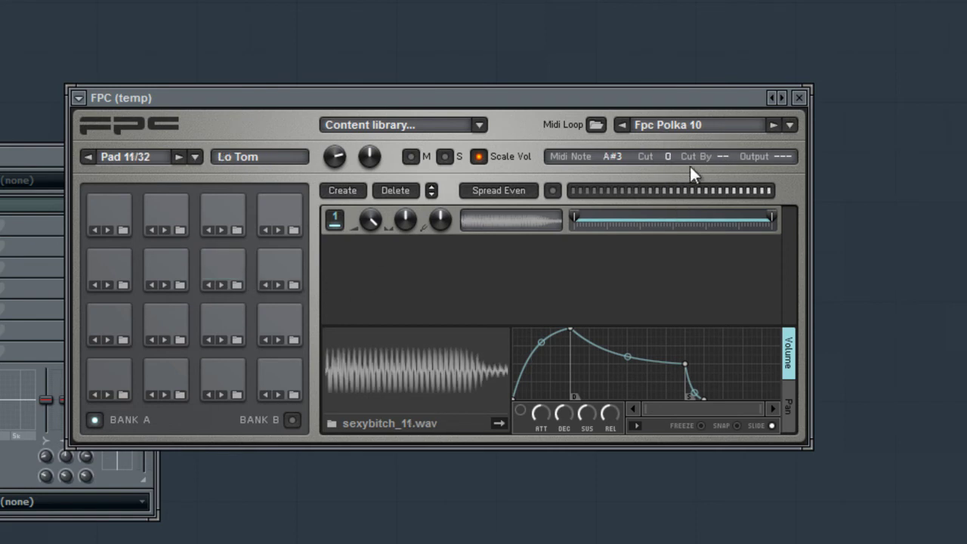
pyautogui.moveTo(721, 159); pyautogui.dragTo(720, 142)
pyautogui.click(240, 377)
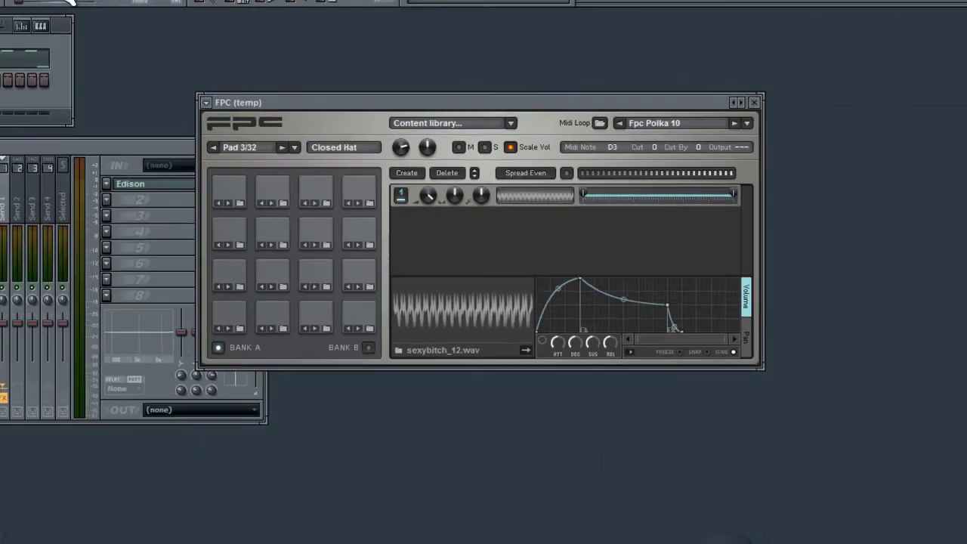
pyautogui.click(238, 30)
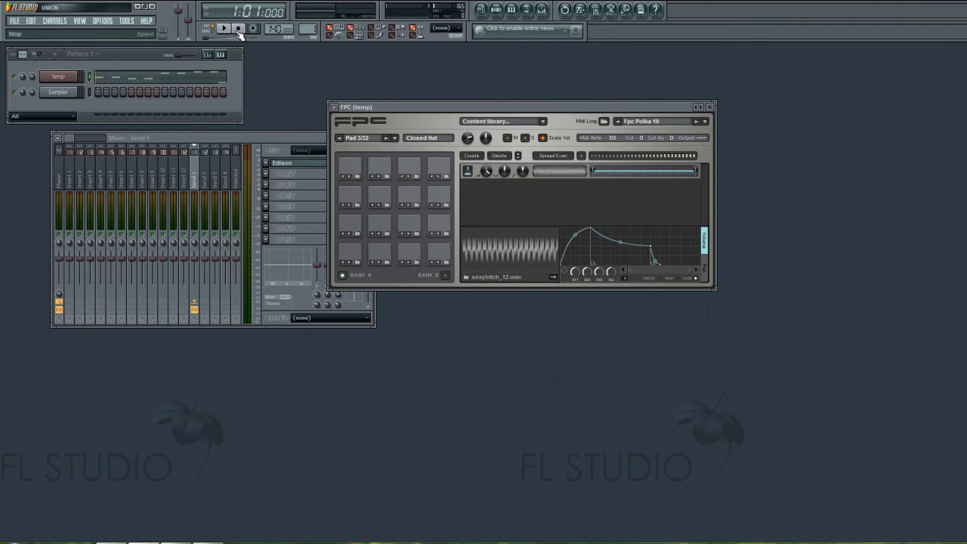
# Show the browser beside the FPC window and load VEH3 Kicks 011 from the House samples onto pad 16 (Ride Bell)
pyautogui.moveTo(437, 115); pyautogui.dragTo(494, 62)
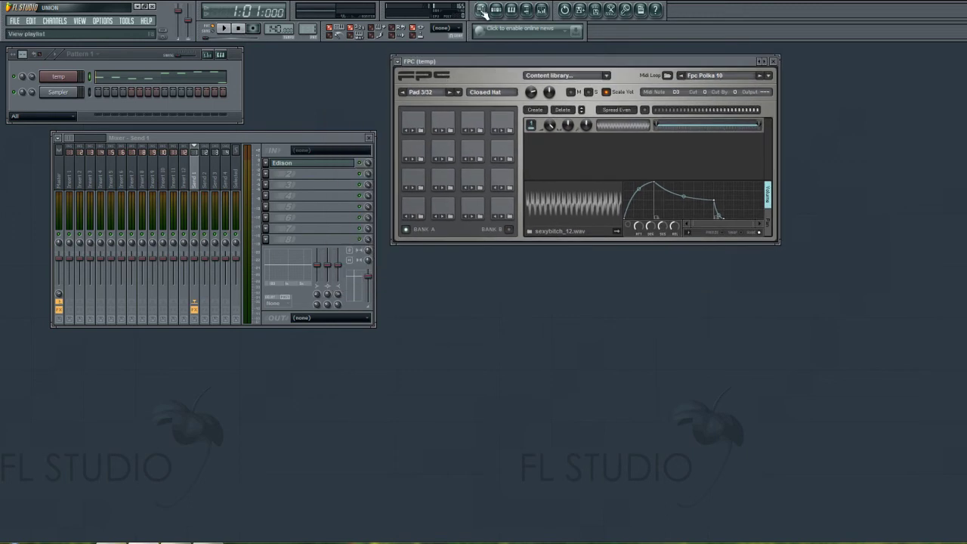
pyautogui.click(527, 9)
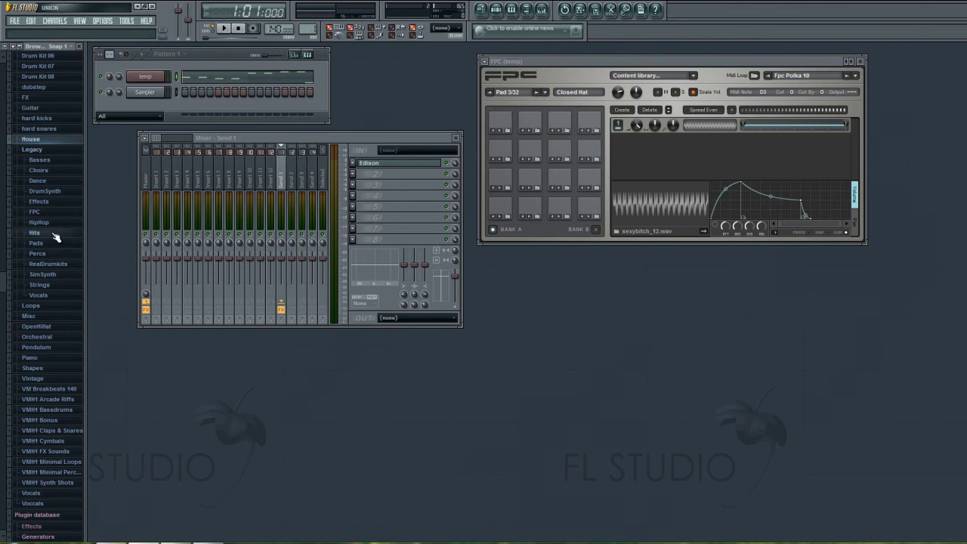
pyautogui.click(32, 141)
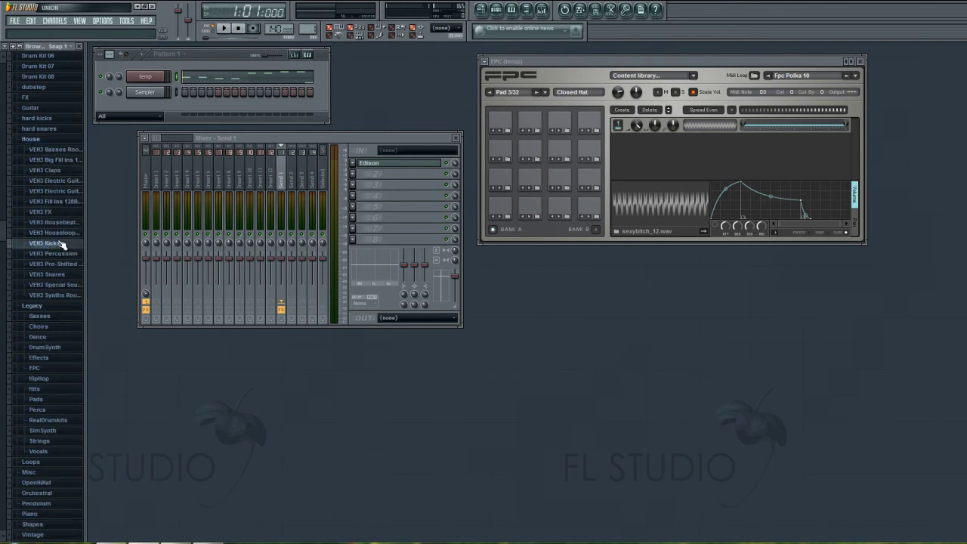
pyautogui.click(60, 243)
pyautogui.click(61, 160)
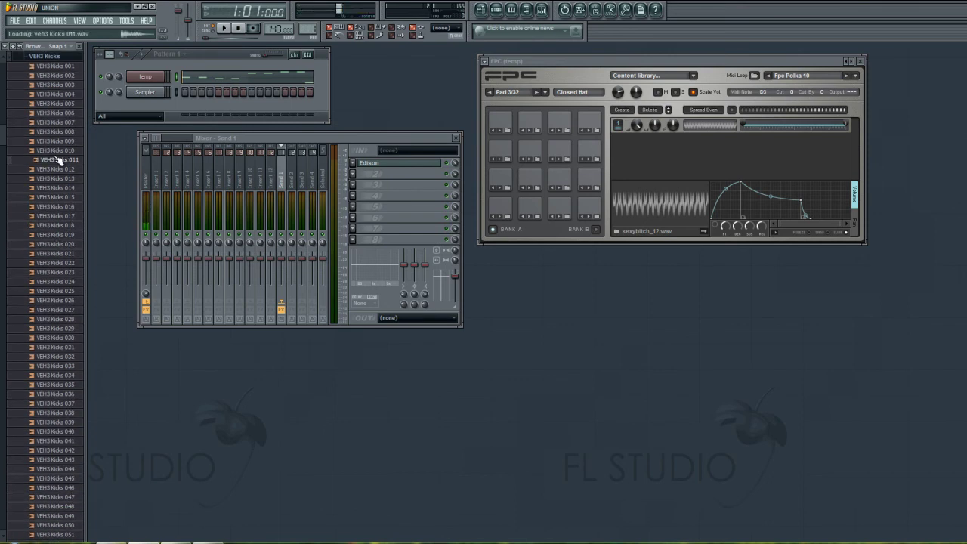
pyautogui.moveTo(58, 160); pyautogui.dragTo(592, 128)
# Collapse the VEH3 Kicks folder and load VEH3 Snares 010 onto FPC pad 15 (Ride)
pyautogui.click(61, 56)
pyautogui.scroll(2, 69, 102)
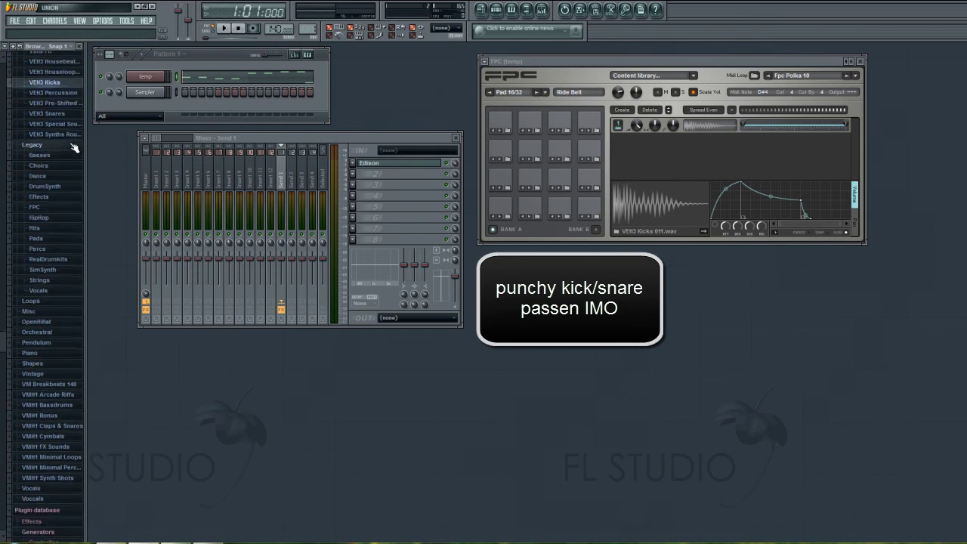
pyautogui.click(53, 117)
pyautogui.moveTo(65, 150); pyautogui.dragTo(556, 121)
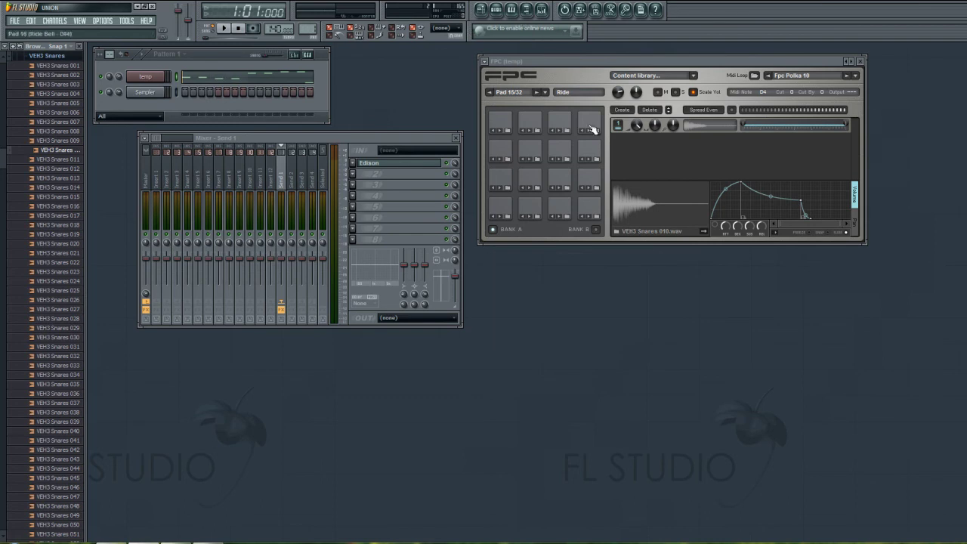
# Open the temp channel's piano roll, select all notes, shift them two steps later and deselect them
pyautogui.click(518, 12)
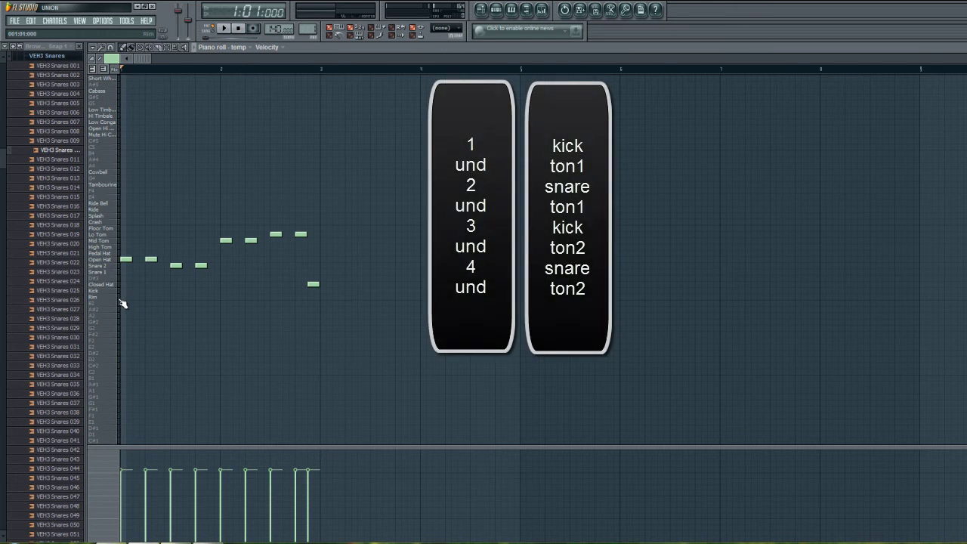
pyautogui.hotkey('ctrl', 'a')
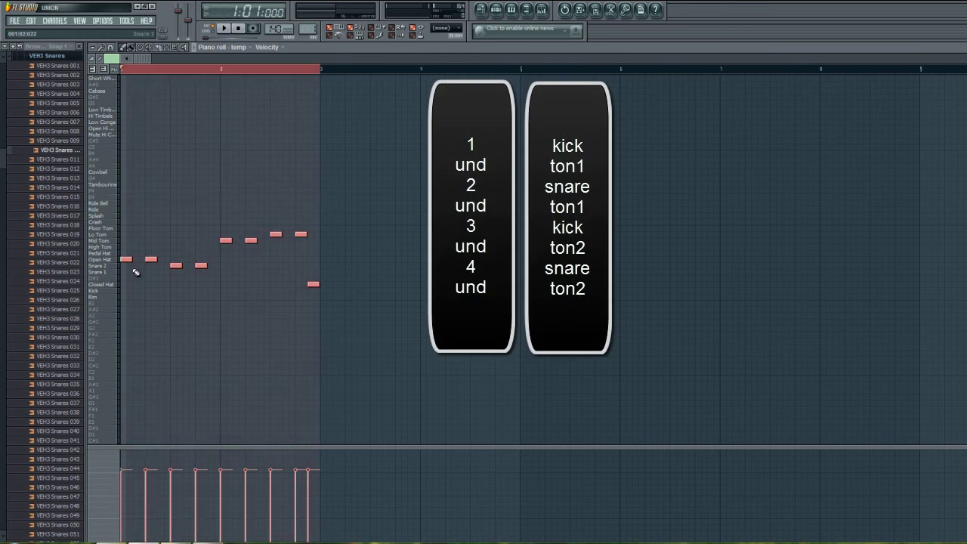
pyautogui.moveTo(127, 261); pyautogui.dragTo(136, 260)
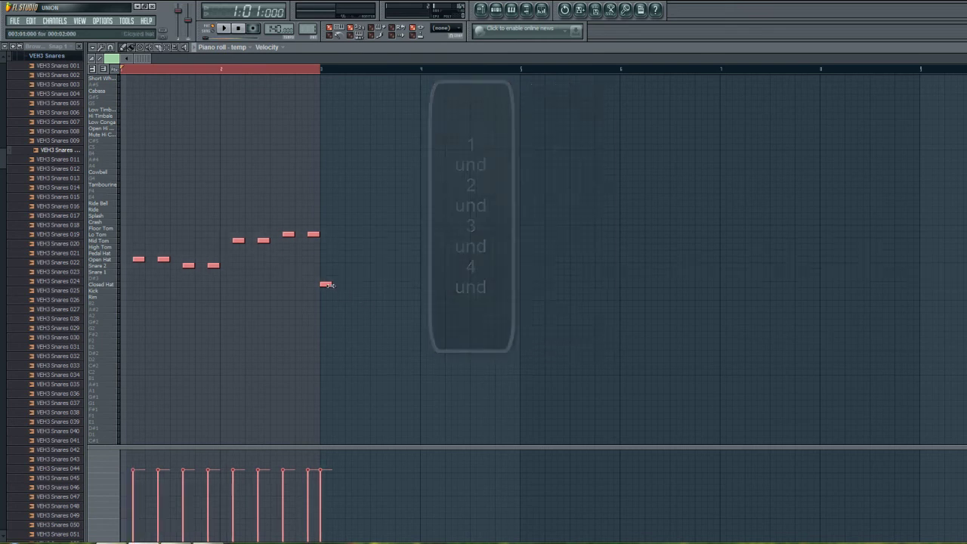
pyautogui.click(340, 264)
pyautogui.rightClick(344, 260)
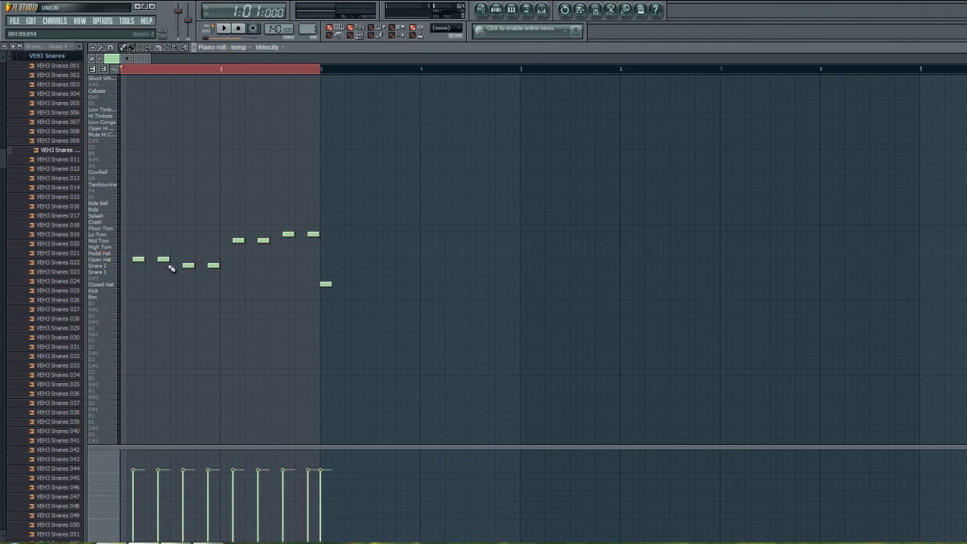
# Alternate Ride Bell kick and Ride snare notes on every beat of bars 1 and 2, and delete the Closed Hat note at bar 3
pyautogui.click(118, 302)
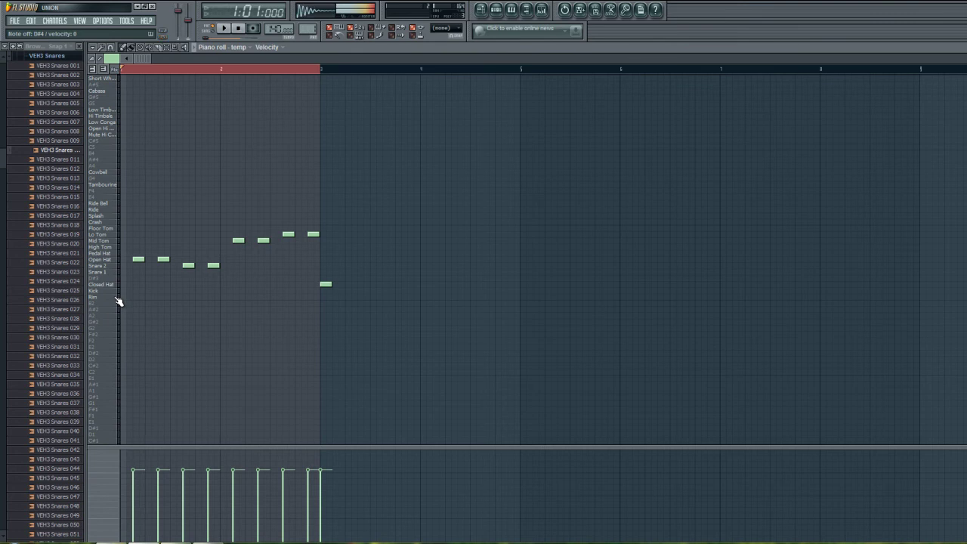
pyautogui.click(122, 203)
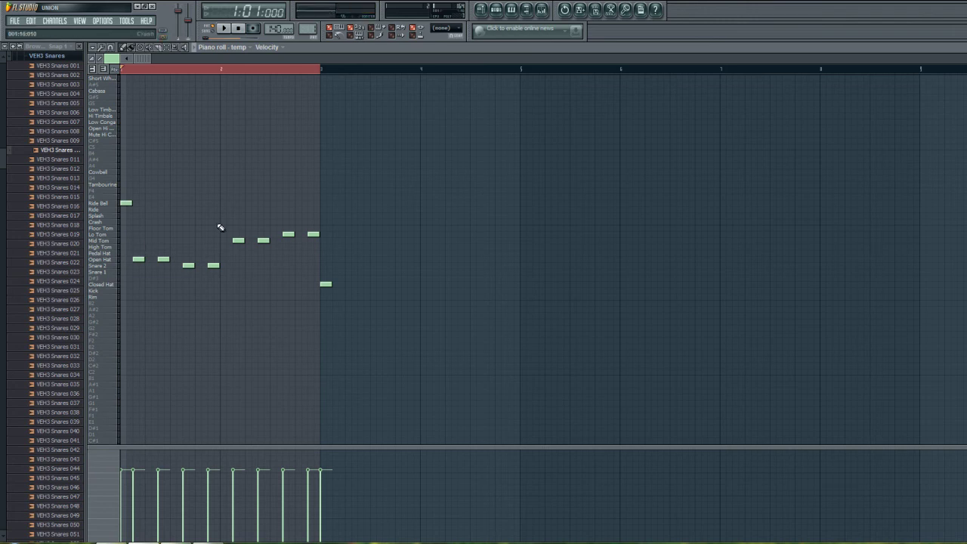
pyautogui.click(150, 209)
pyautogui.click(174, 203)
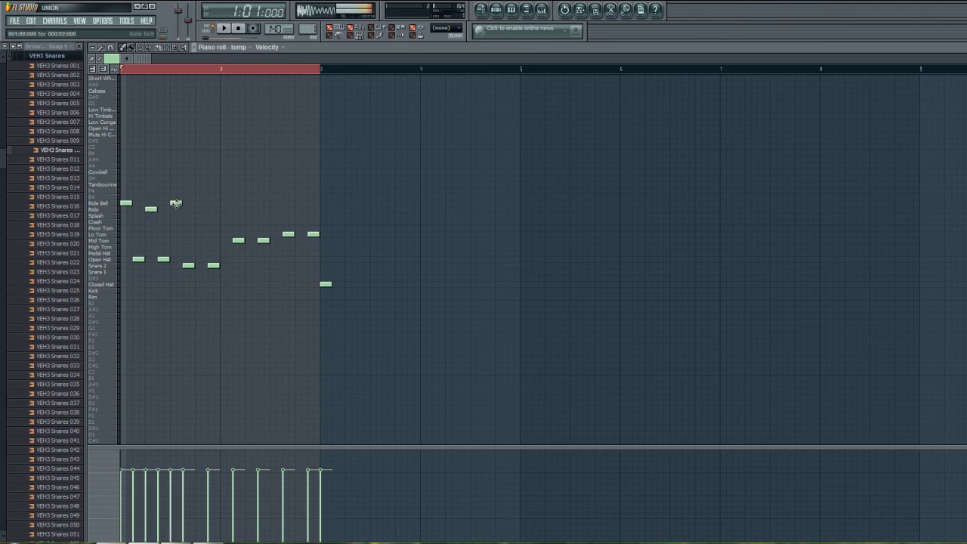
pyautogui.click(198, 210)
pyautogui.click(223, 204)
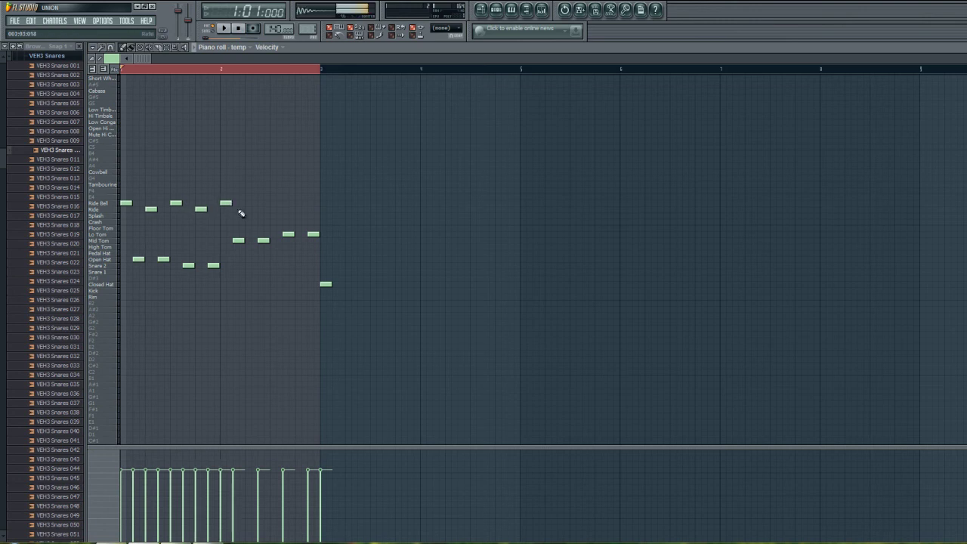
pyautogui.click(248, 209)
pyautogui.click(273, 204)
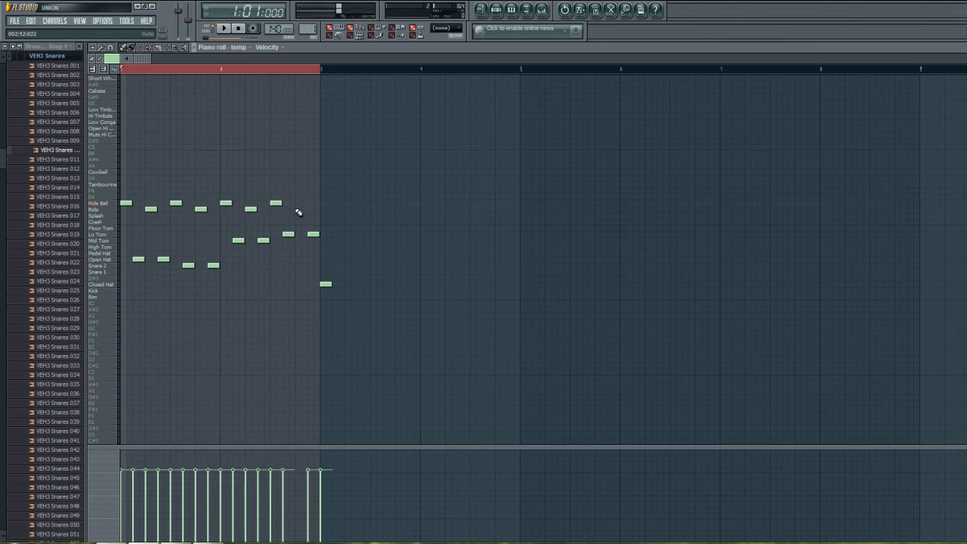
pyautogui.click(299, 210)
pyautogui.rightClick(325, 284)
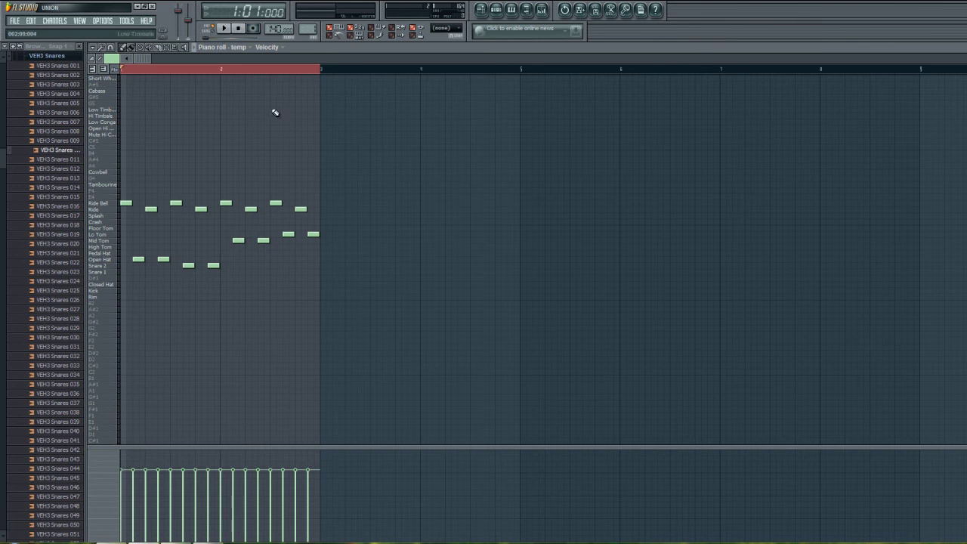
# Clear the timeline selection and play the pattern to check the added kick and snare notes
pyautogui.click(243, 69)
pyautogui.click(230, 29)
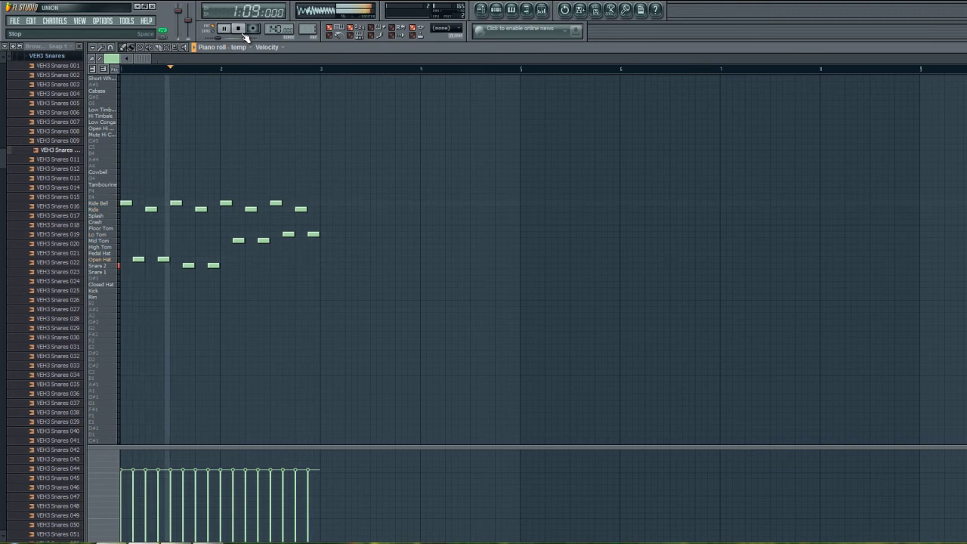
pyautogui.click(243, 34)
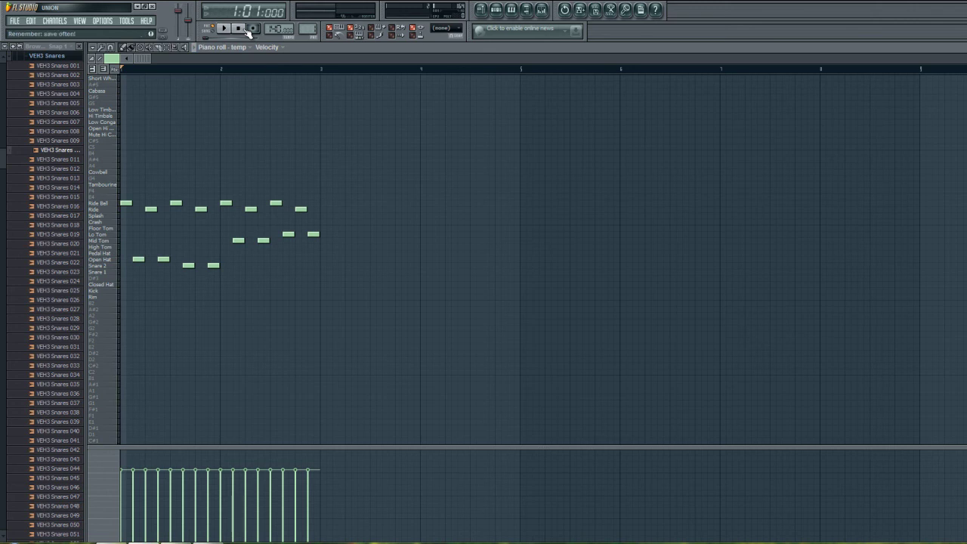
pyautogui.click(225, 29)
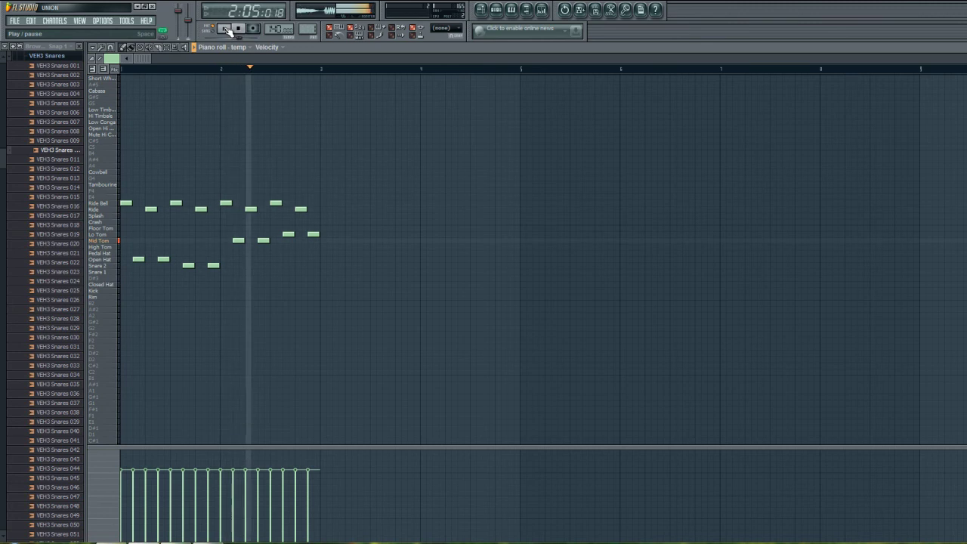
pyautogui.click(225, 29)
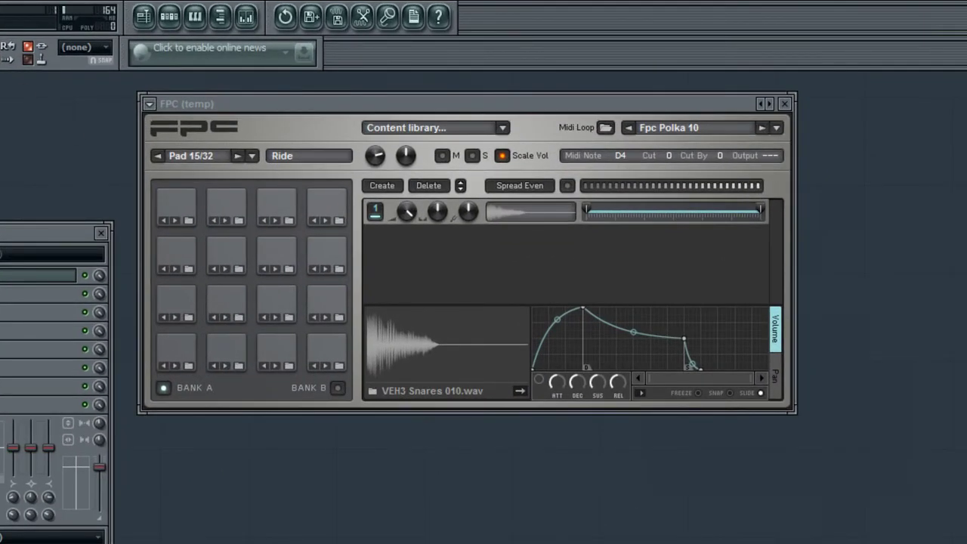
# Lower the Cut and Cut By values of FPC pad 16 (Ride Bell) and check those of pad 15 (Ride)
pyautogui.click(324, 206)
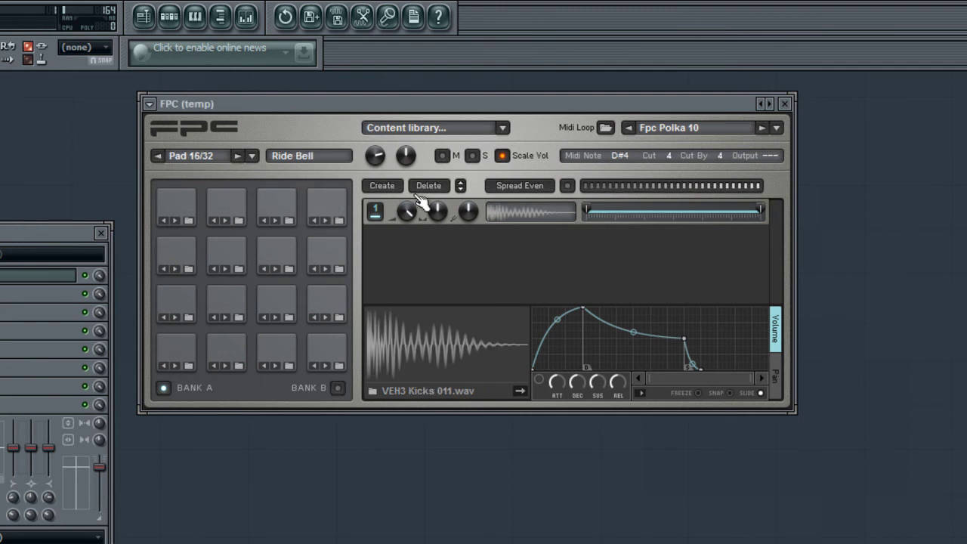
pyautogui.moveTo(666, 151); pyautogui.dragTo(671, 203)
pyautogui.moveTo(717, 155); pyautogui.dragTo(721, 207)
pyautogui.click(285, 213)
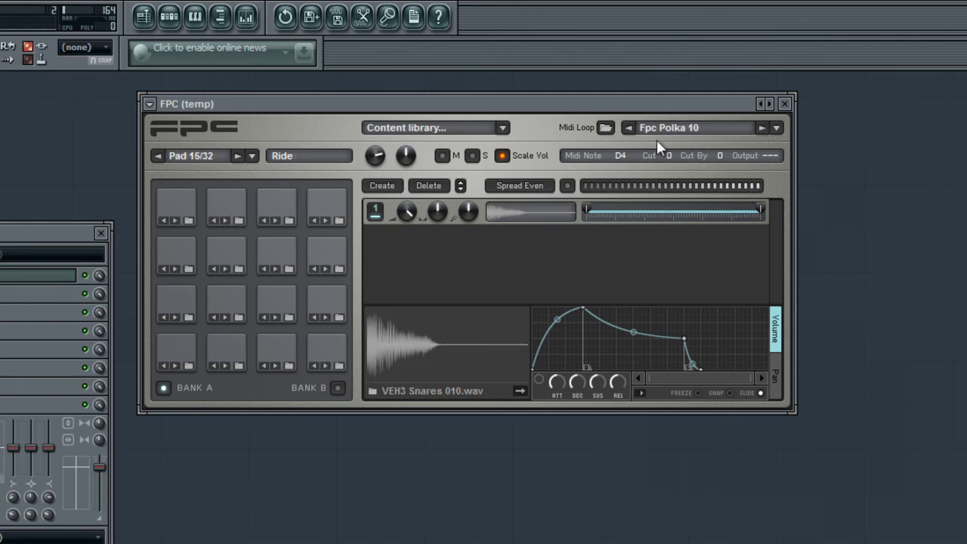
# Play the pattern while following its notes in the piano roll, and stop playback
pyautogui.click(228, 29)
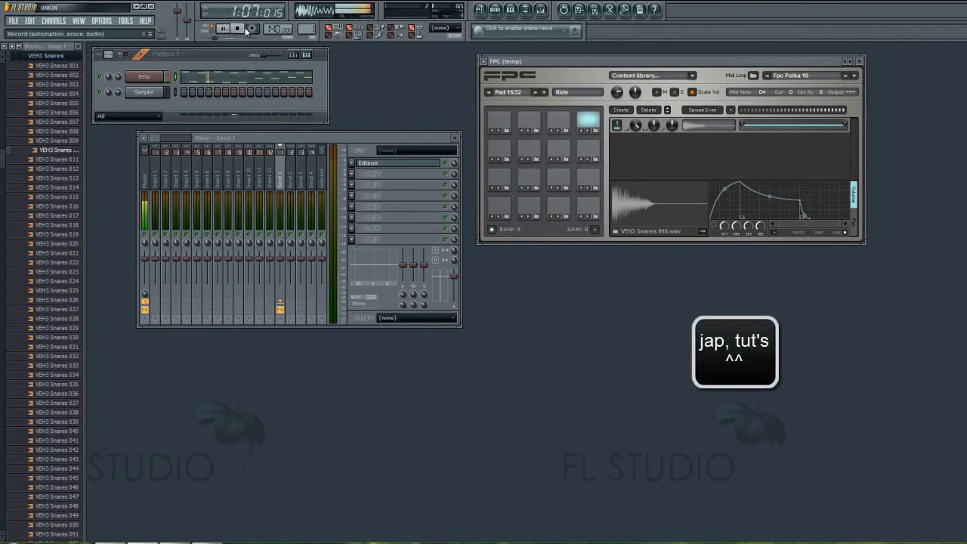
pyautogui.click(512, 9)
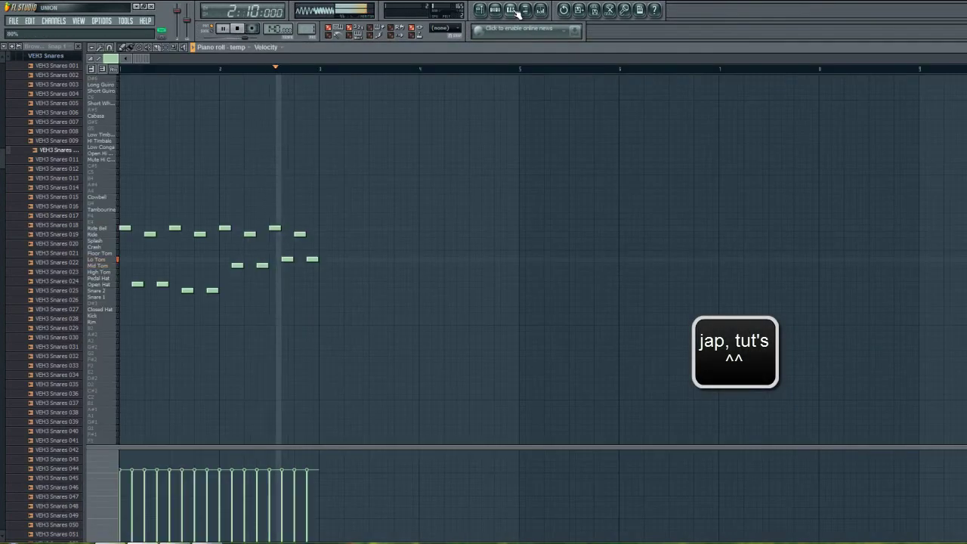
pyautogui.click(239, 28)
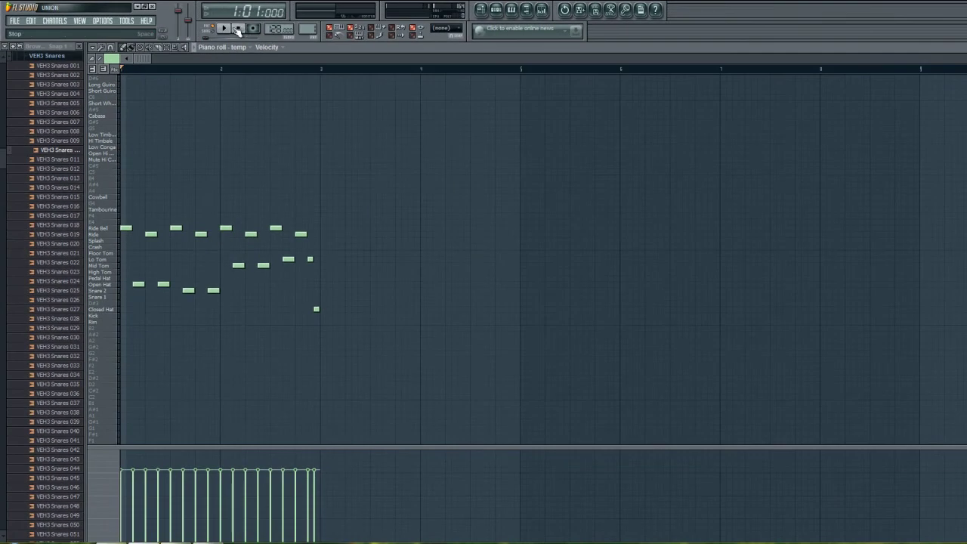
# Replace the last Lo Tom note with a two-step Closed Hat note at the end of bar 2 and audition the pattern
pyautogui.click(227, 29)
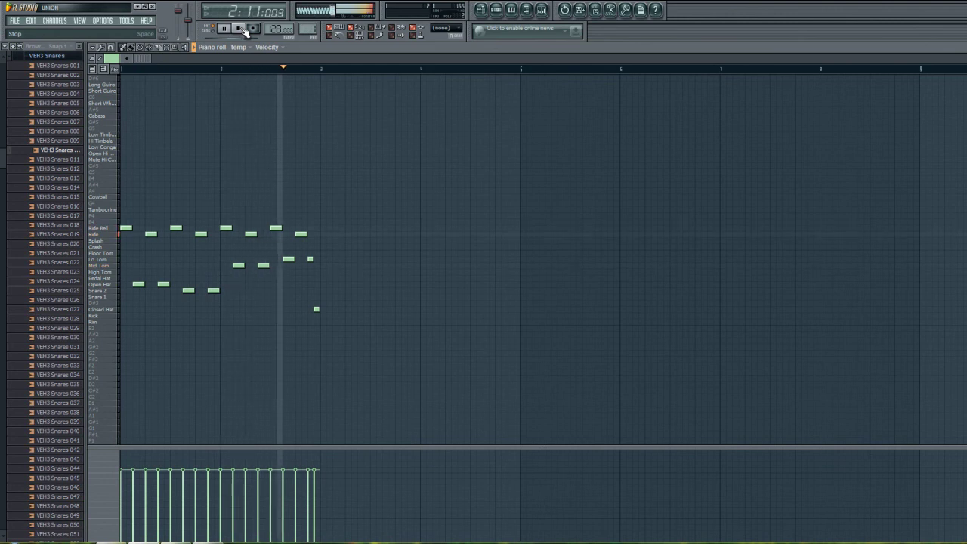
pyautogui.moveTo(312, 259); pyautogui.dragTo(319, 259)
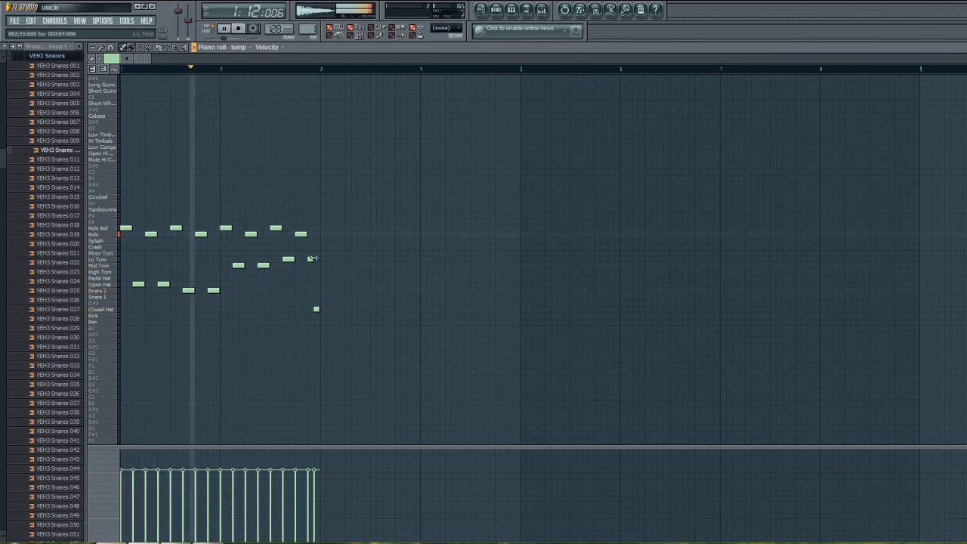
pyautogui.moveTo(313, 308); pyautogui.dragTo(324, 308)
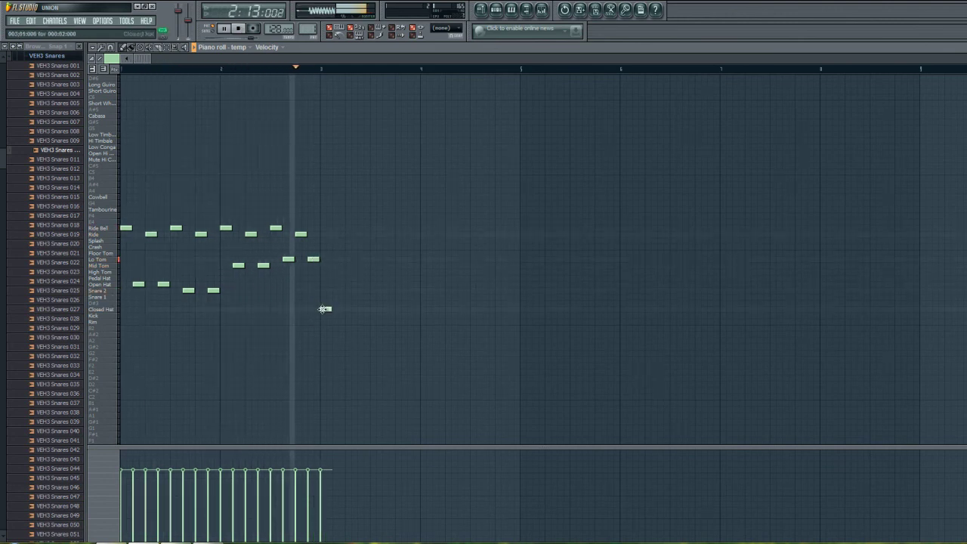
pyautogui.press('space')
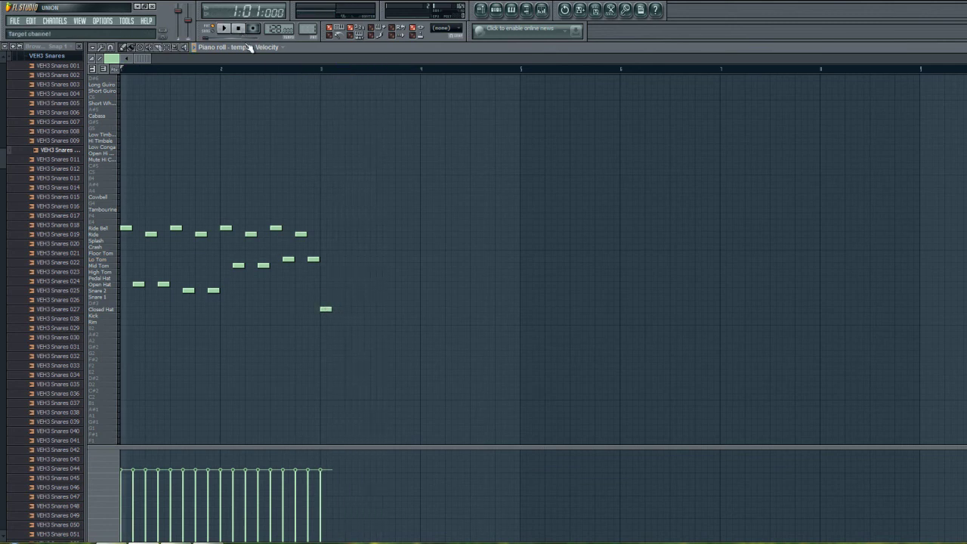
pyautogui.moveTo(330, 307); pyautogui.dragTo(317, 307)
pyautogui.rightClick(316, 260)
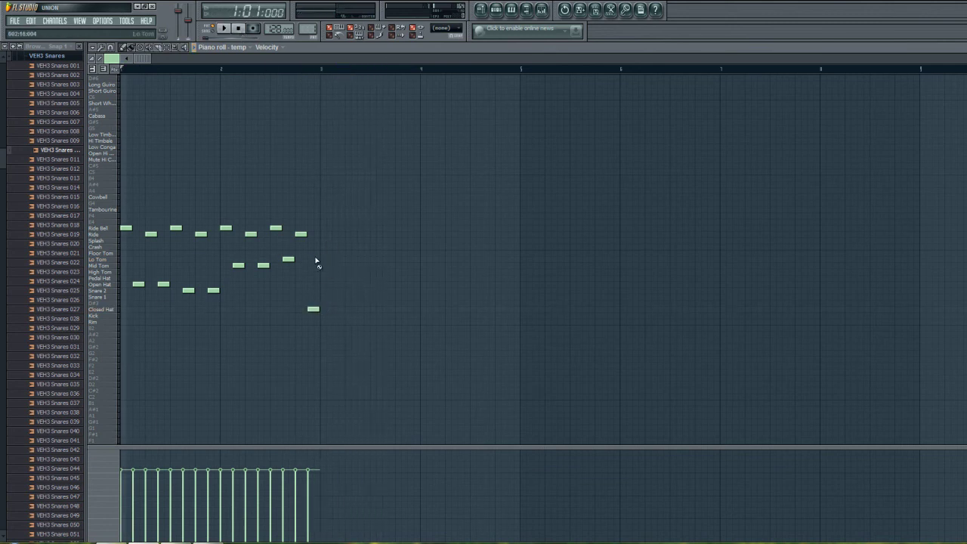
pyautogui.click(229, 28)
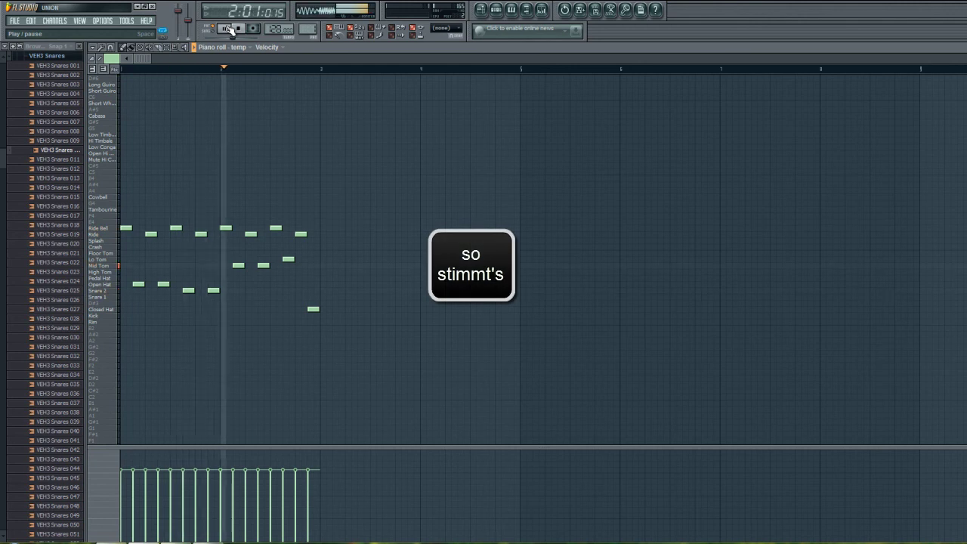
pyautogui.click(230, 29)
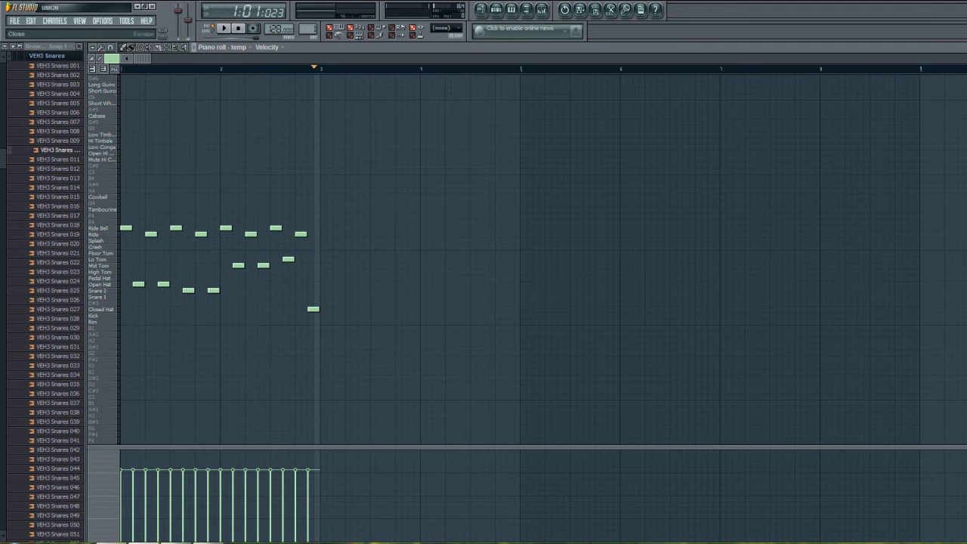
# Close the piano roll, open the Edison editor from mixer track Send 1 and place its window below FPC
pyautogui.press('Escape')
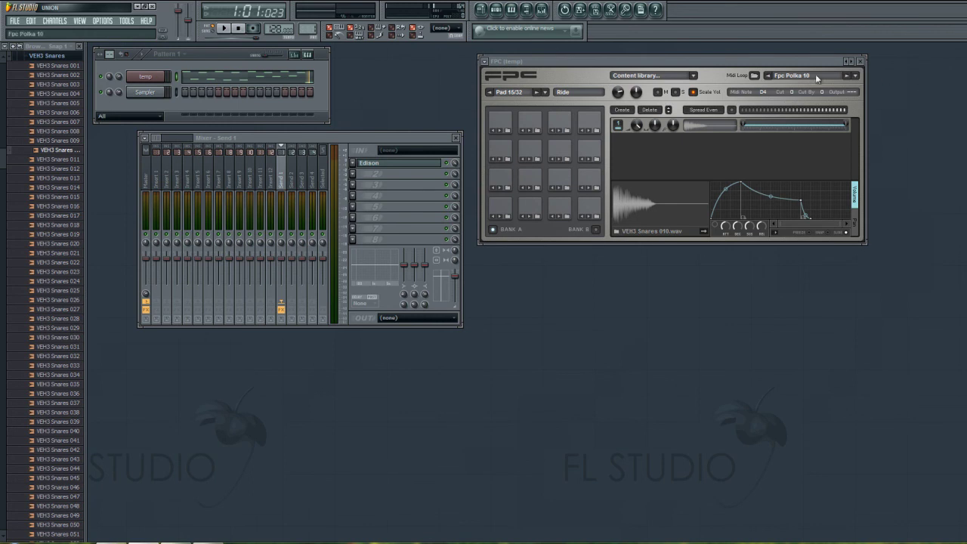
pyautogui.click(542, 10)
pyautogui.click(543, 10)
pyautogui.click(381, 162)
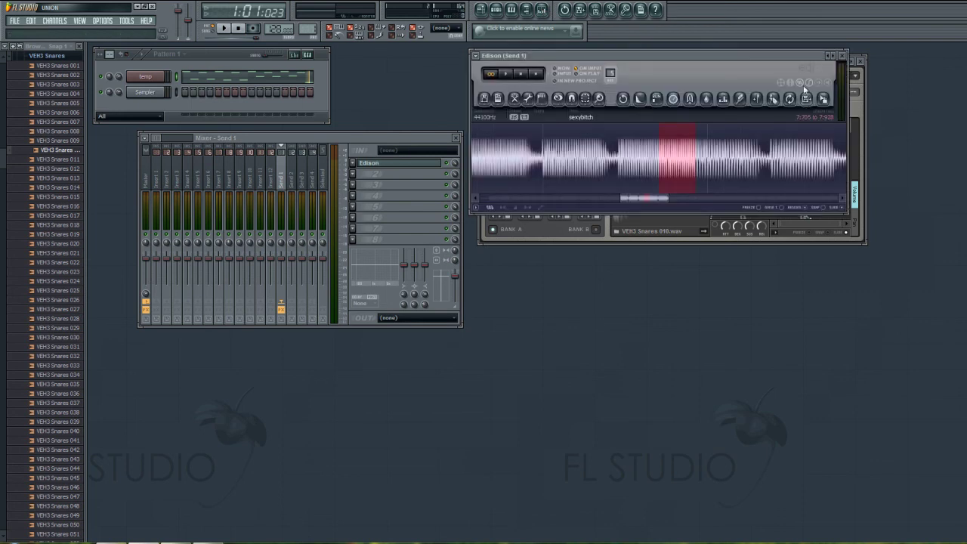
pyautogui.moveTo(780, 67); pyautogui.dragTo(752, 299)
# Load Edison's selected sexybitch slice into a new channel, close its channel settings and reposition the FPC window
pyautogui.moveTo(799, 332); pyautogui.dragTo(155, 117)
pyautogui.click(145, 108)
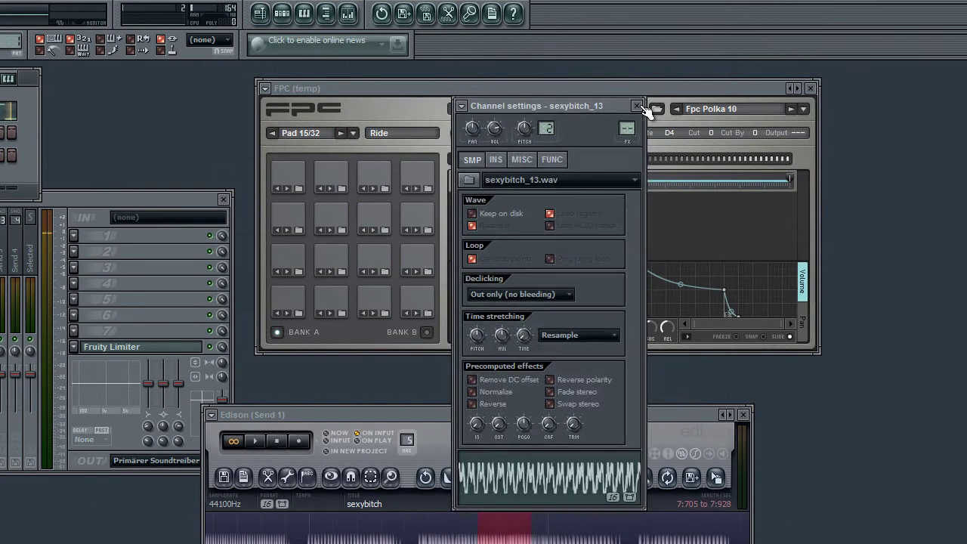
pyautogui.click(734, 75)
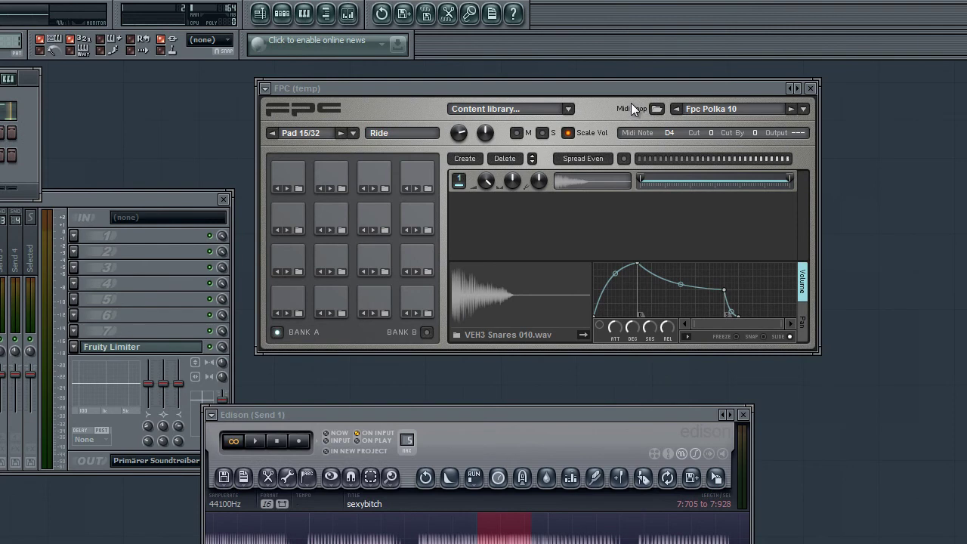
pyautogui.moveTo(495, 93); pyautogui.dragTo(467, 71)
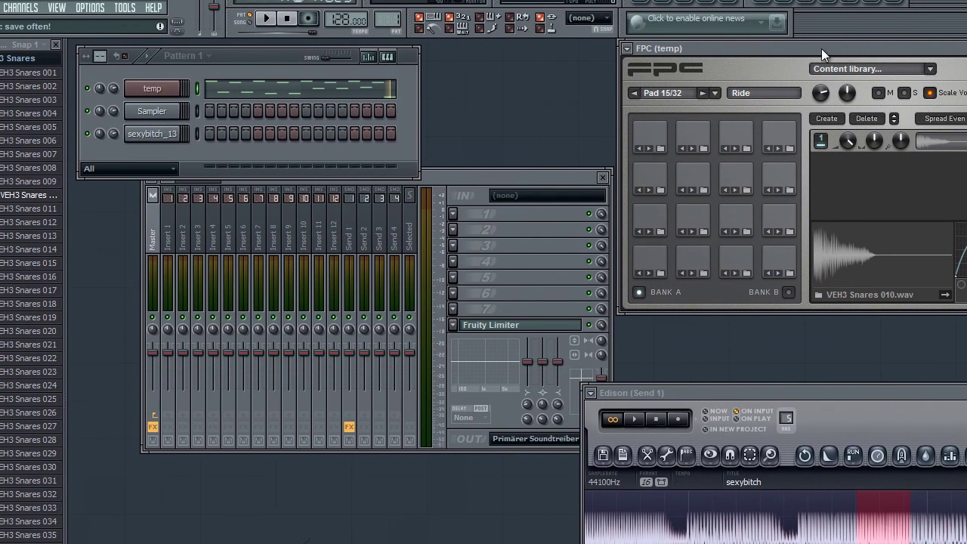